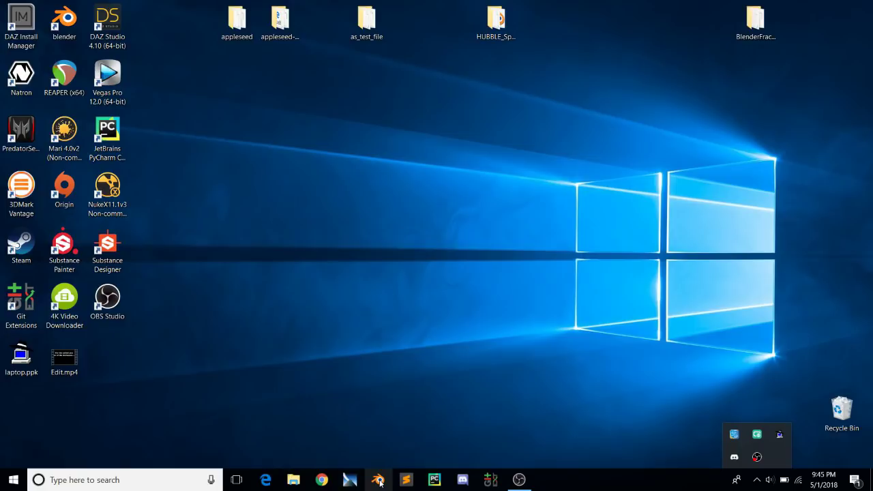
# - Launch Blender and inspect the appleseed add-on's details in the user preferences, filtering the add-ons by "apple"
pyautogui.click(378, 481)
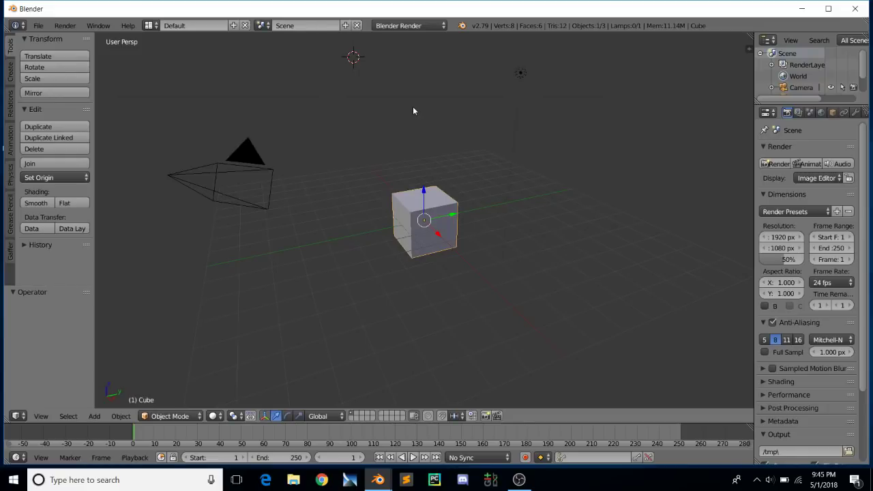
pyautogui.hotkey('ctrl', 'alt', 'u')
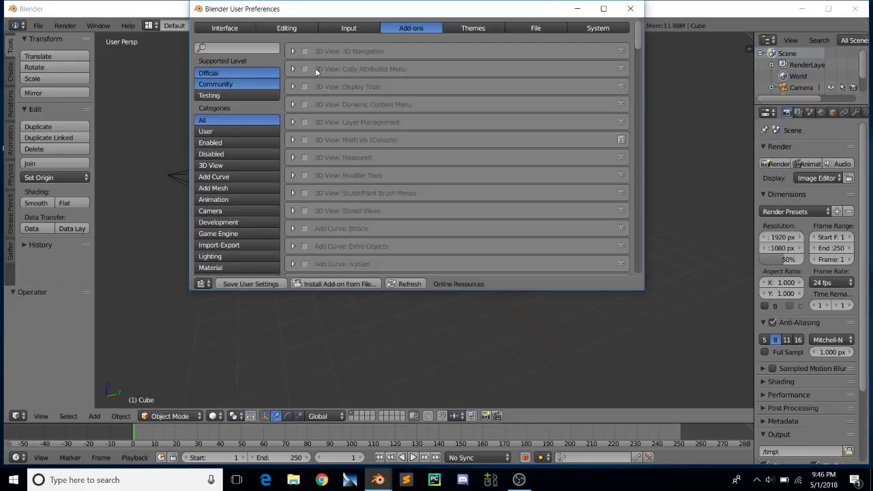
pyautogui.click(270, 49)
pyautogui.write('apple')
pyautogui.press('Return')
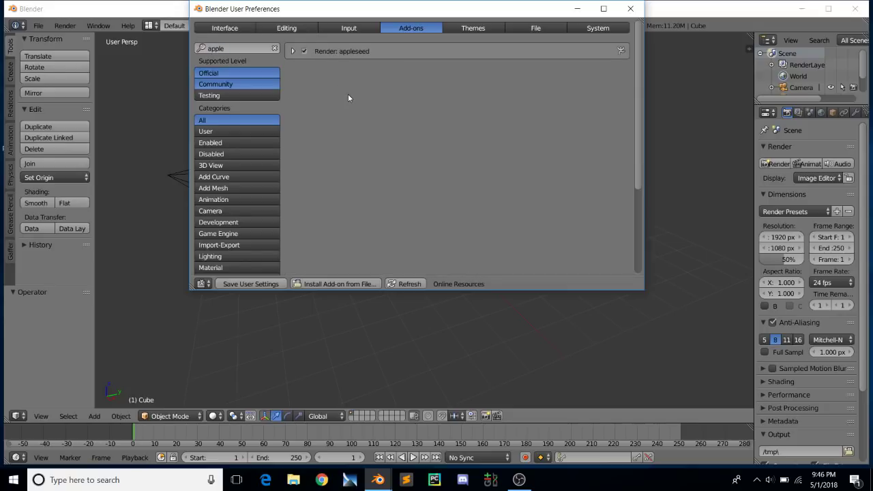
pyautogui.click(294, 52)
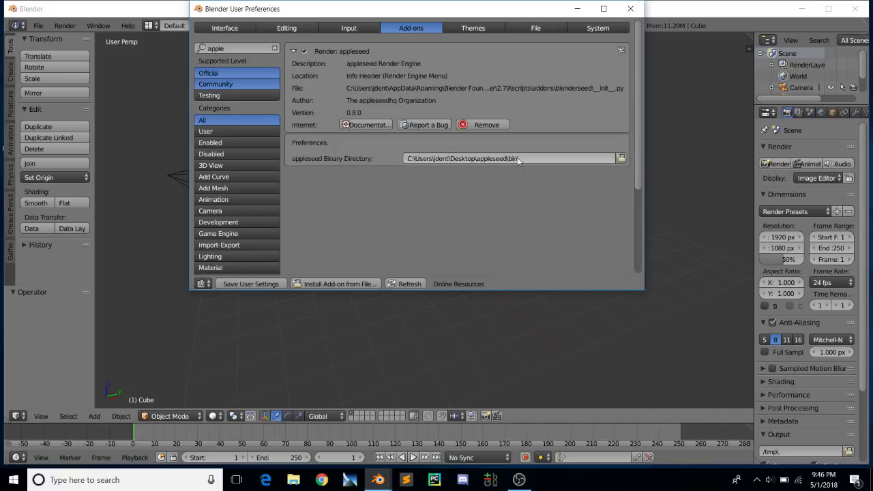
pyautogui.click(630, 9)
# - Switch the render engine to appleseed and widen the properties editor
pyautogui.click(412, 29)
pyautogui.click(410, 77)
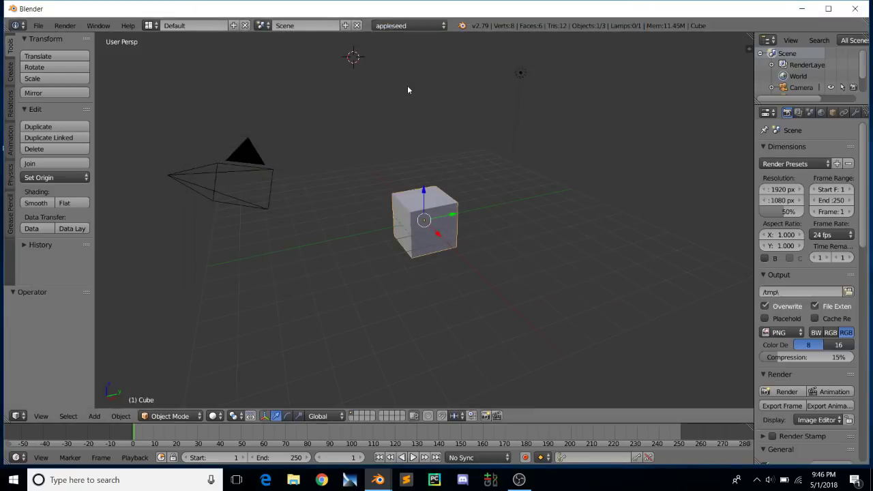
pyautogui.moveTo(754, 146); pyautogui.dragTo(689, 146)
# - Delete the default cube and add a Monkey mesh in its place
pyautogui.press('x')
pyautogui.click(404, 201)
pyautogui.hotkey('shift', 'a')
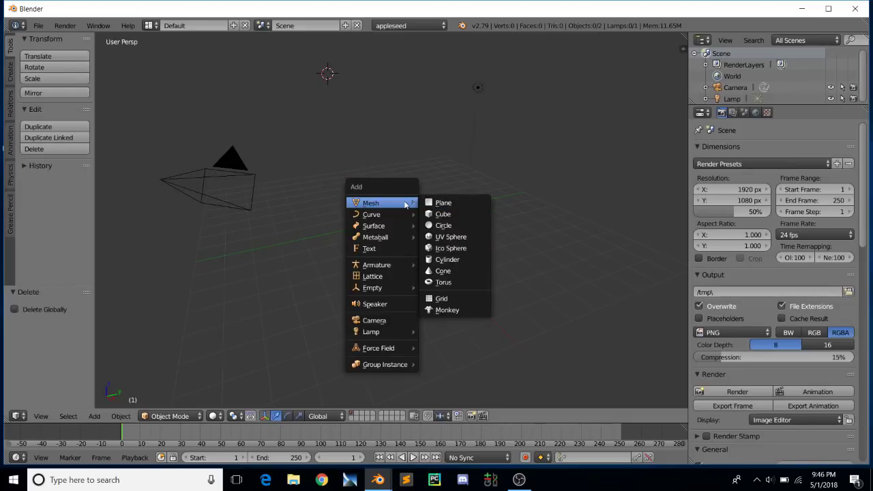
pyautogui.click(446, 309)
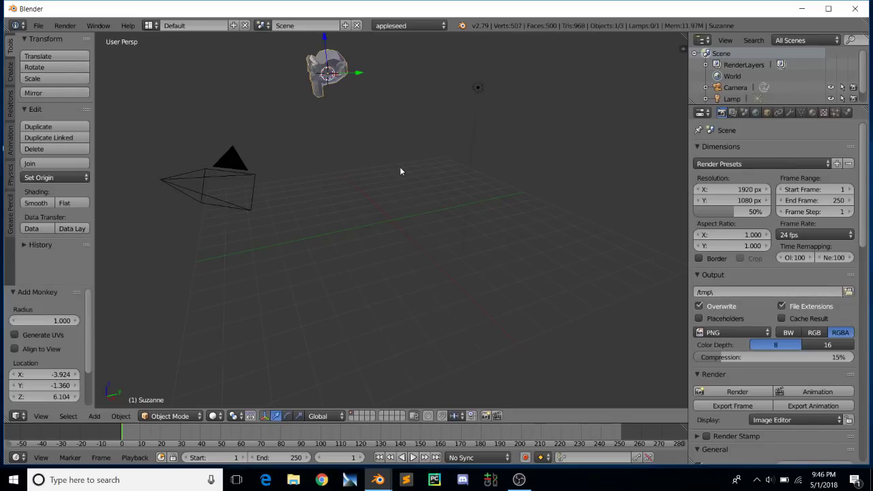
# - Reset the 3D cursor to the scene center and snap the monkey to the cursor
pyautogui.hotkey('shift', 's')
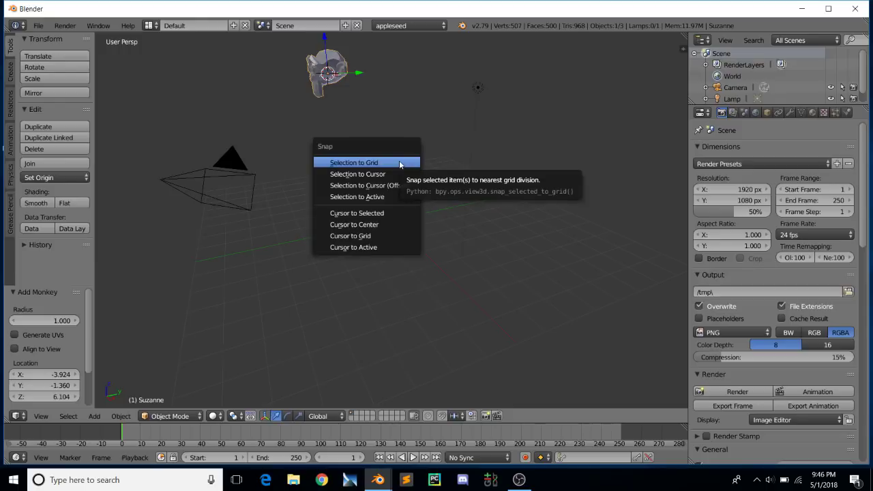
pyautogui.click(386, 226)
pyautogui.hotkey('shift', 's')
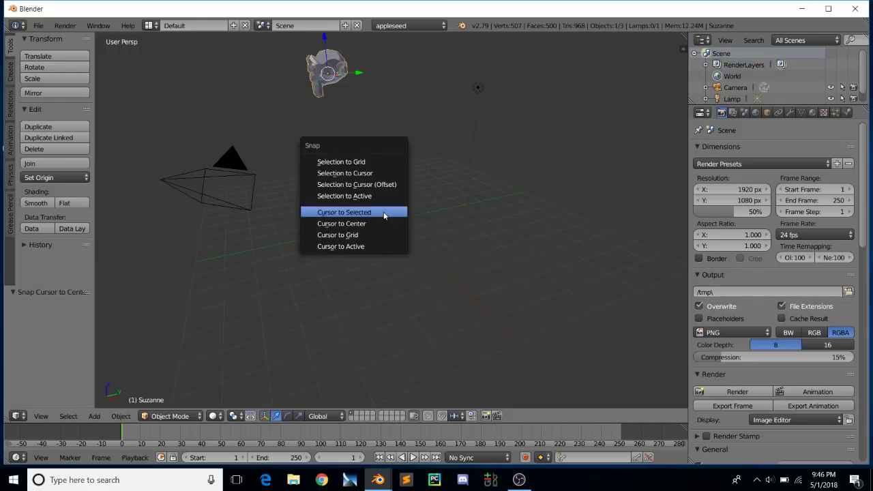
pyautogui.click(376, 183)
pyautogui.moveTo(391, 269); pyautogui.dragTo(428, 280, button='middle')
pyautogui.scroll(5, 446, 240)
pyautogui.scroll(2, 447, 244)
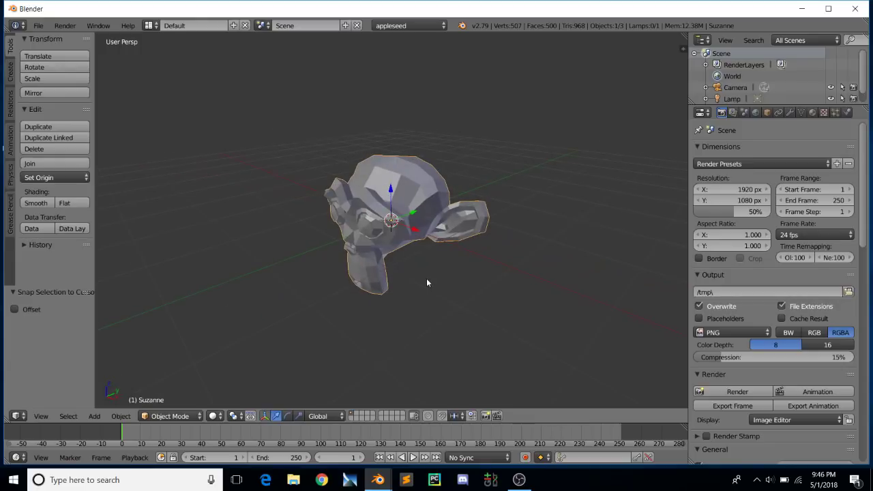
# - Create a new material for the monkey and add an appleseed material node tree to it
pyautogui.click(813, 113)
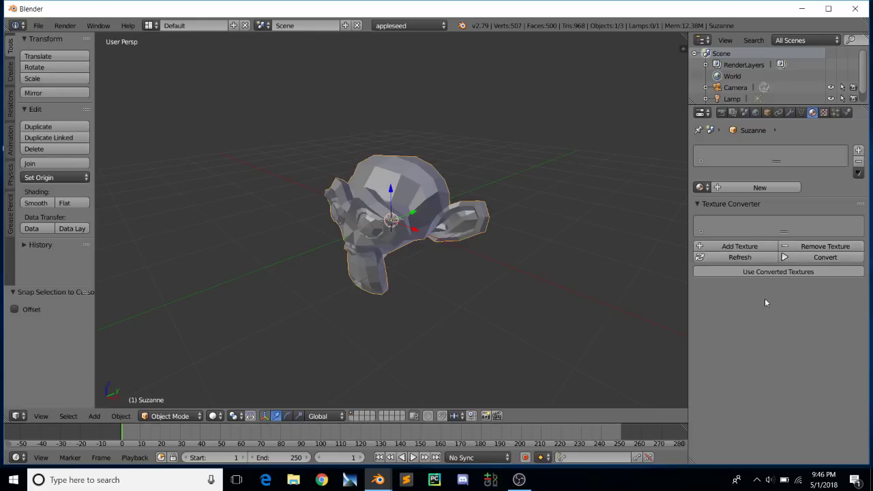
pyautogui.click(760, 187)
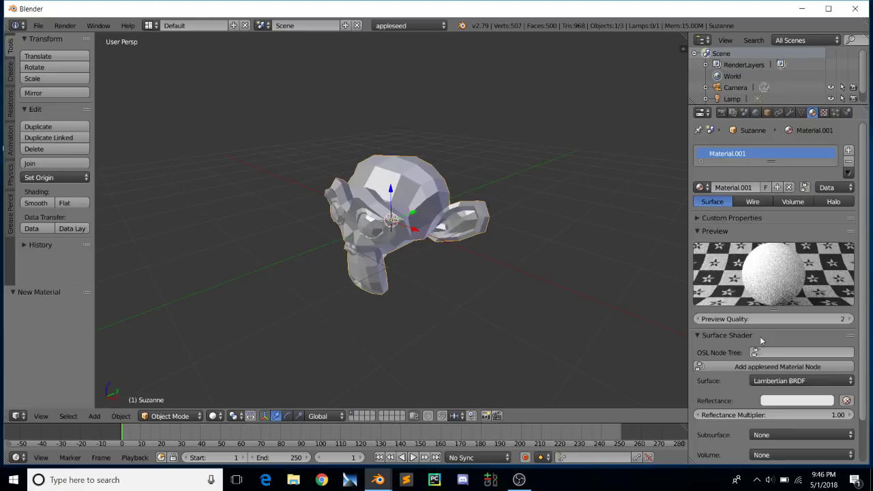
pyautogui.scroll(-2, 749, 355)
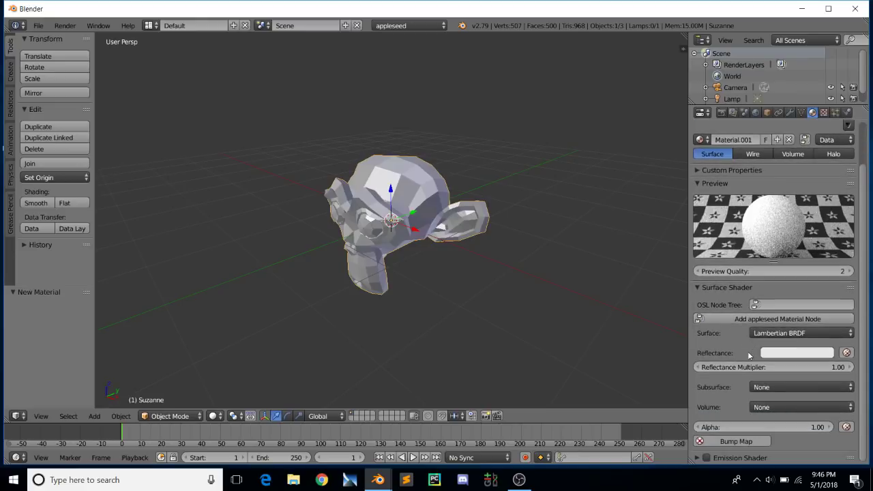
pyautogui.scroll(1, 748, 351)
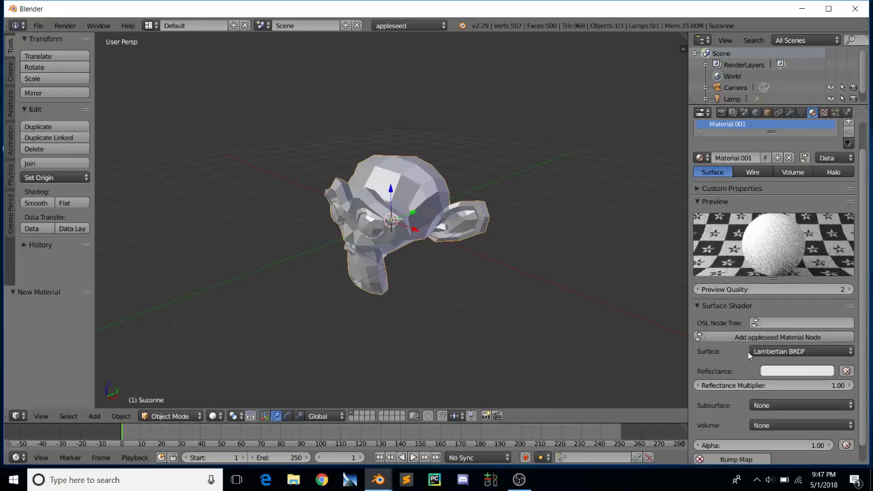
pyautogui.scroll(-1, 748, 351)
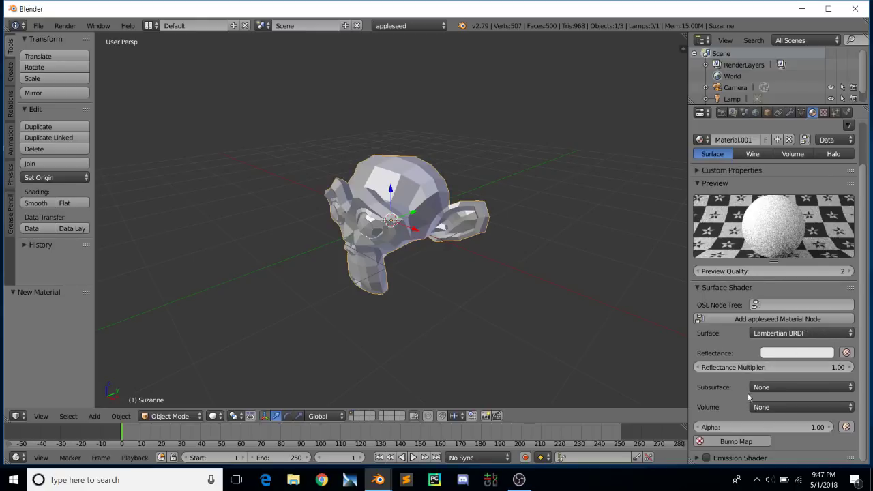
pyautogui.click(789, 319)
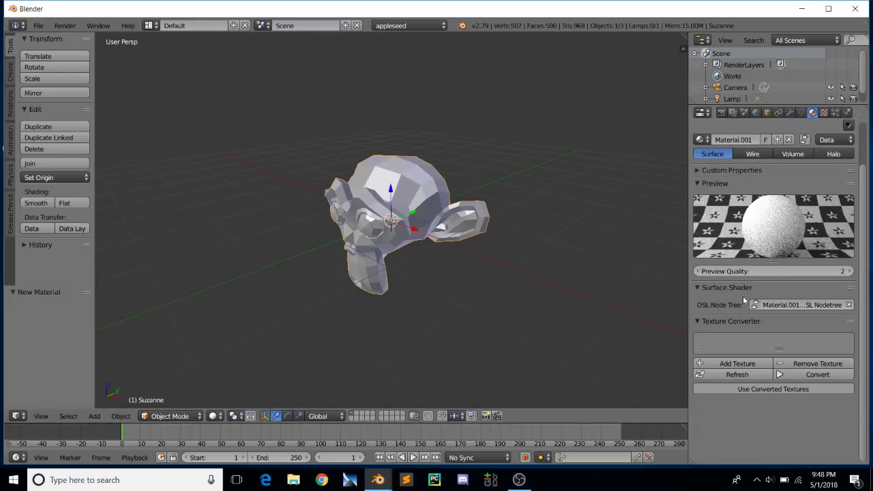
# - Change the 3D view to the Node Editor and load the Material.001 appleseed OSL Nodetree in it
pyautogui.click(18, 416)
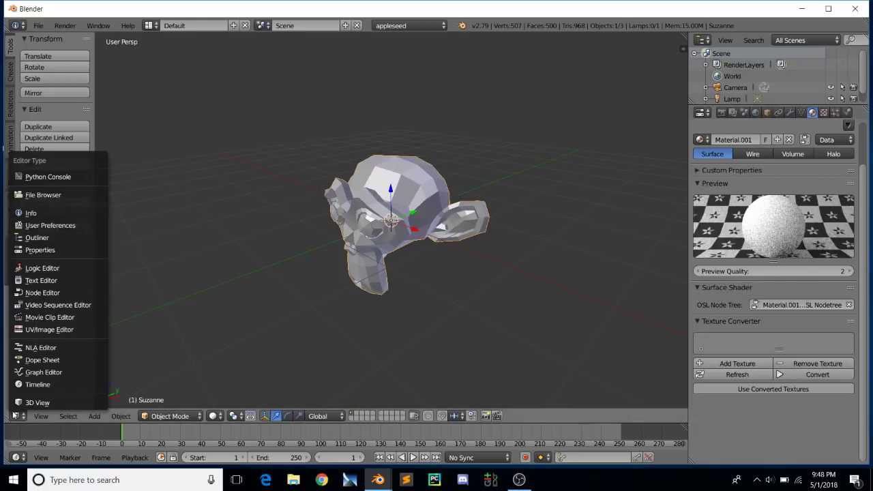
pyautogui.click(39, 292)
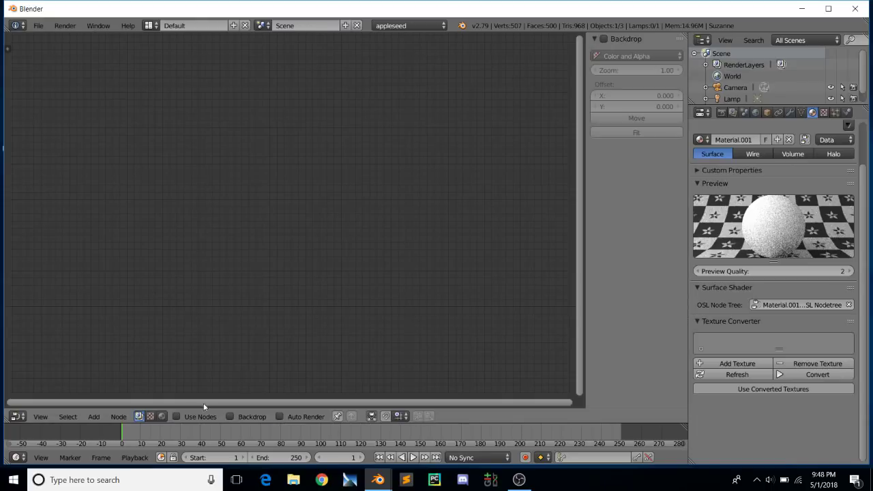
pyautogui.click(161, 417)
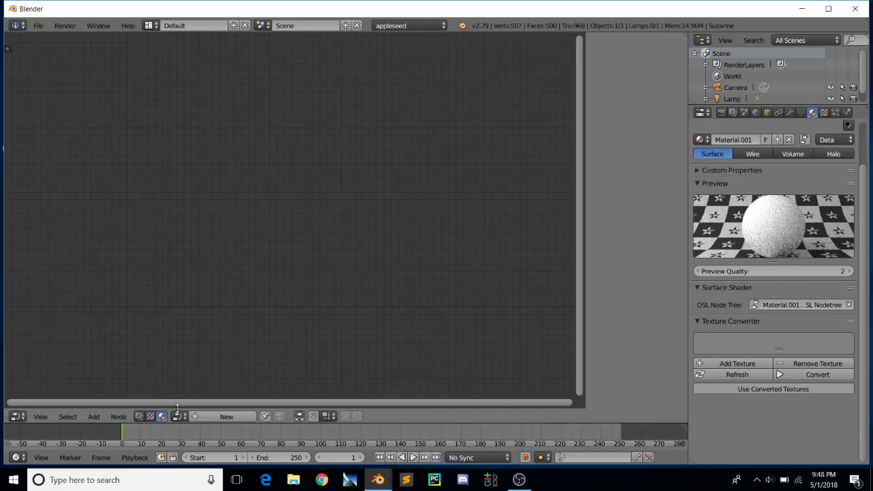
pyautogui.click(180, 416)
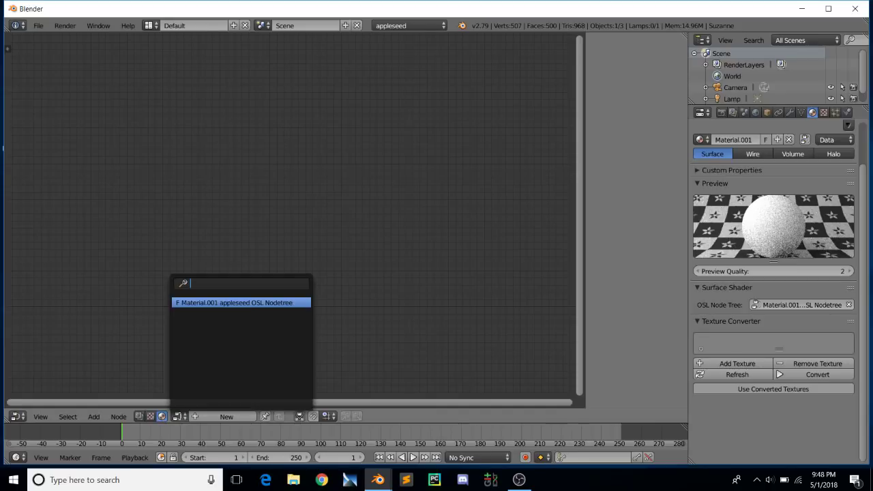
pyautogui.click(210, 302)
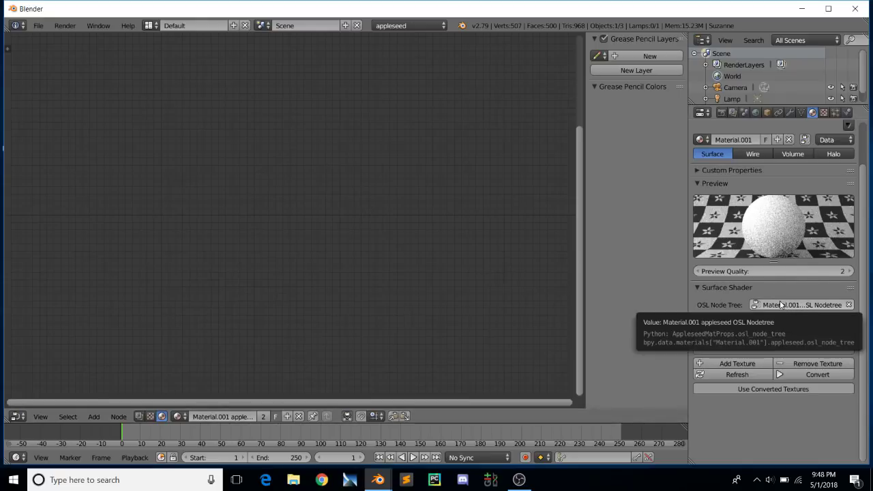
pyautogui.scroll(3, 804, 277)
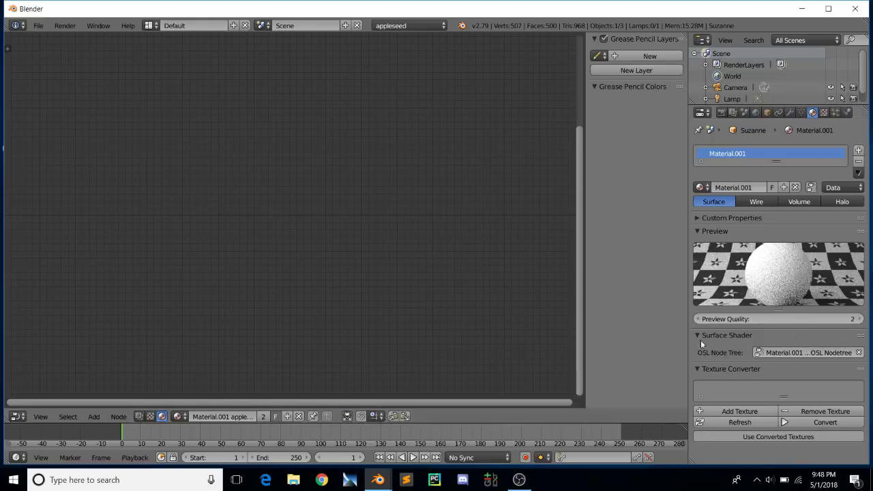
pyautogui.click(178, 416)
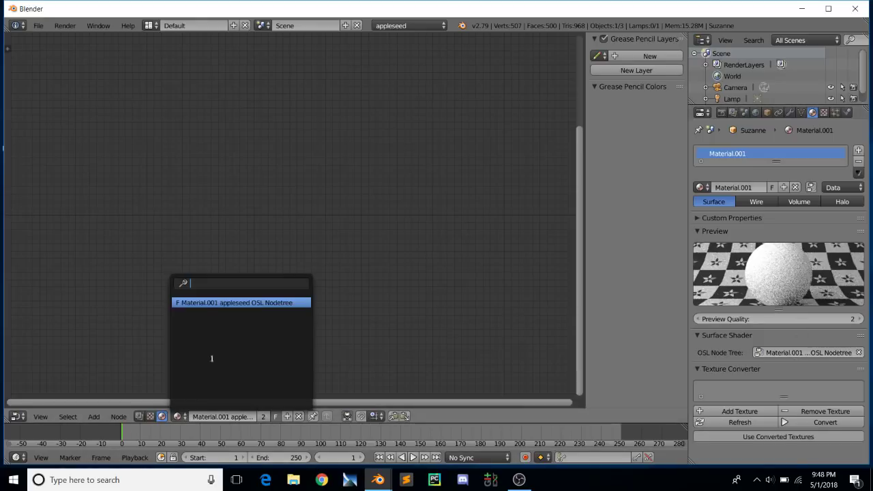
pyautogui.click(216, 303)
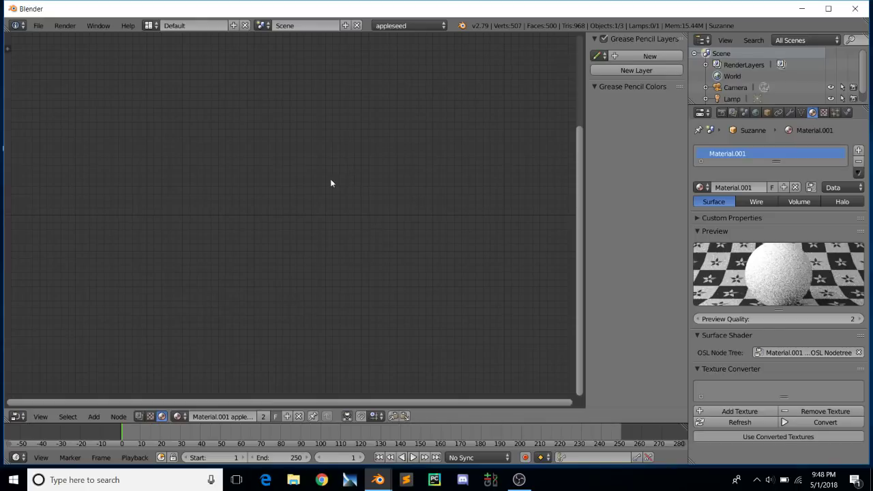
# - Add an asClosure2Surface node from the OSL Surface category to the empty node tree
pyautogui.hotkey('shift', 'a')
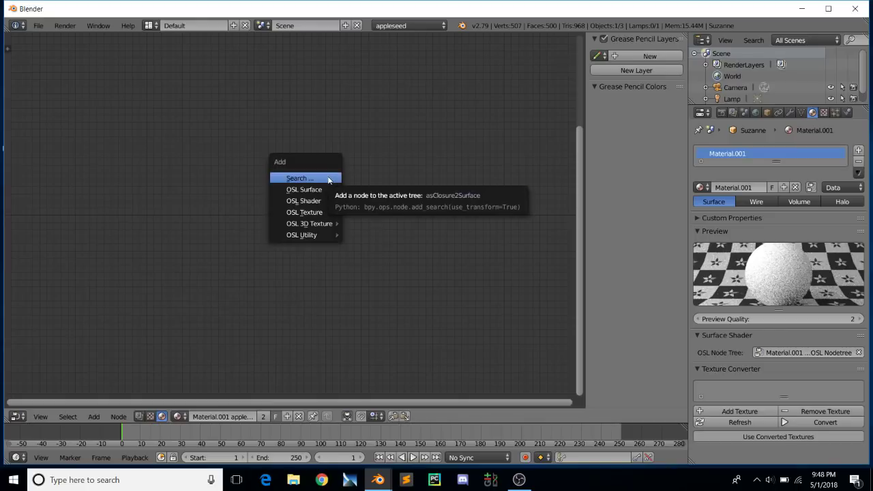
pyautogui.moveTo(322, 190)
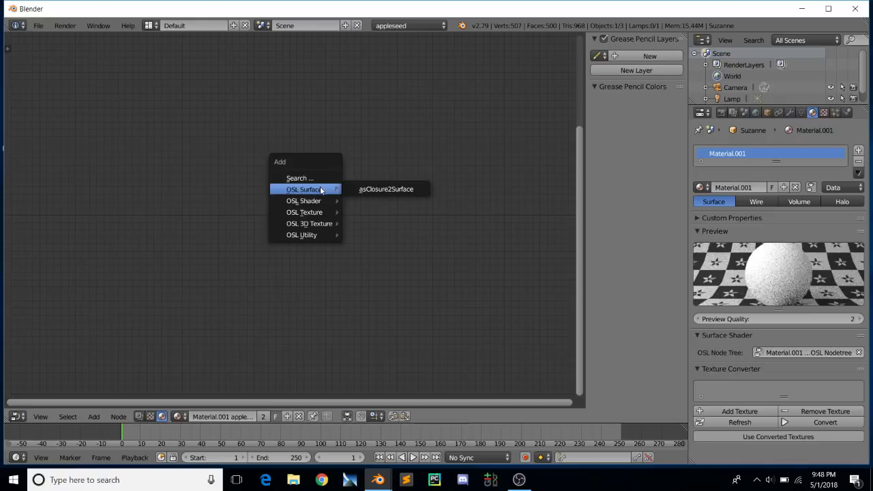
pyautogui.click(393, 190)
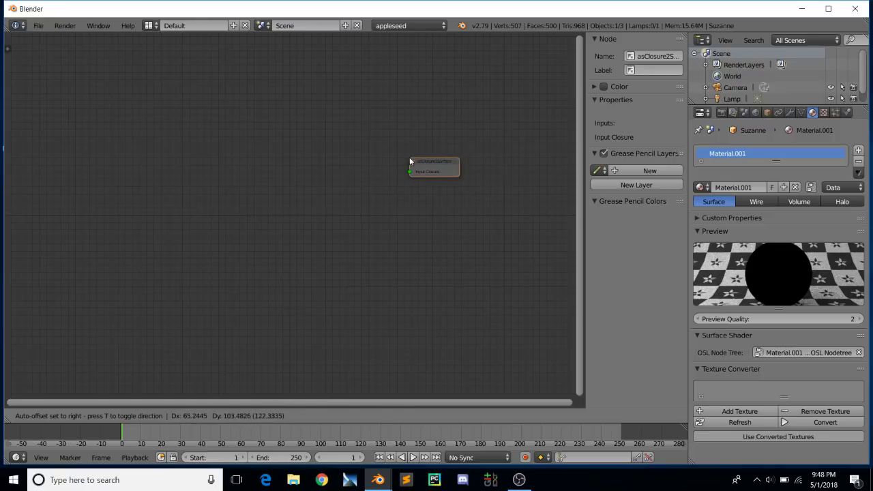
pyautogui.click(414, 182)
pyautogui.scroll(2, 414, 182)
pyautogui.moveTo(459, 178); pyautogui.dragTo(405, 191, button='middle')
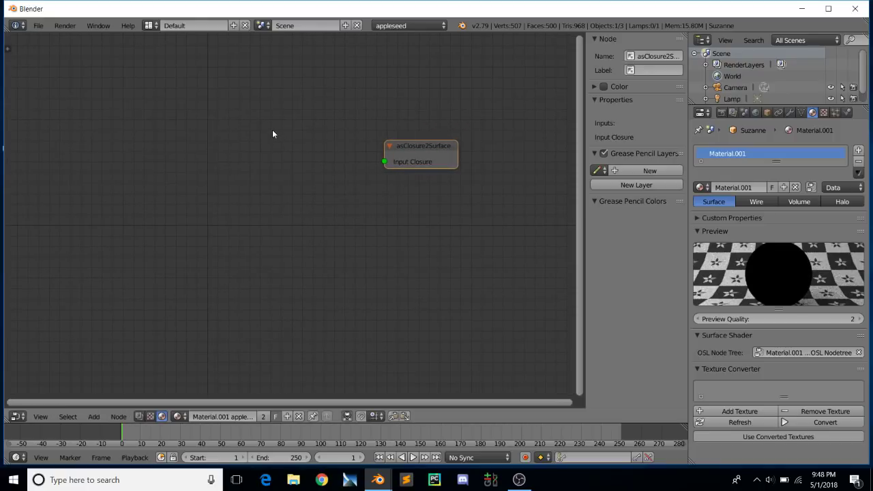
# - Add an asDisneyMaterial shader node and connect its Color output to the Input Closure of asClosure2Surface
pyautogui.hotkey('shift', 'a')
pyautogui.moveTo(270, 142)
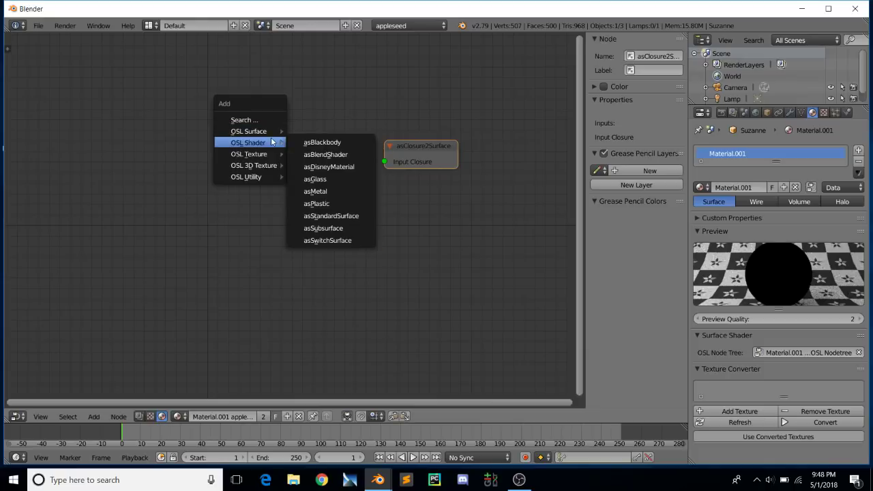
pyautogui.click(329, 166)
pyautogui.click(242, 70)
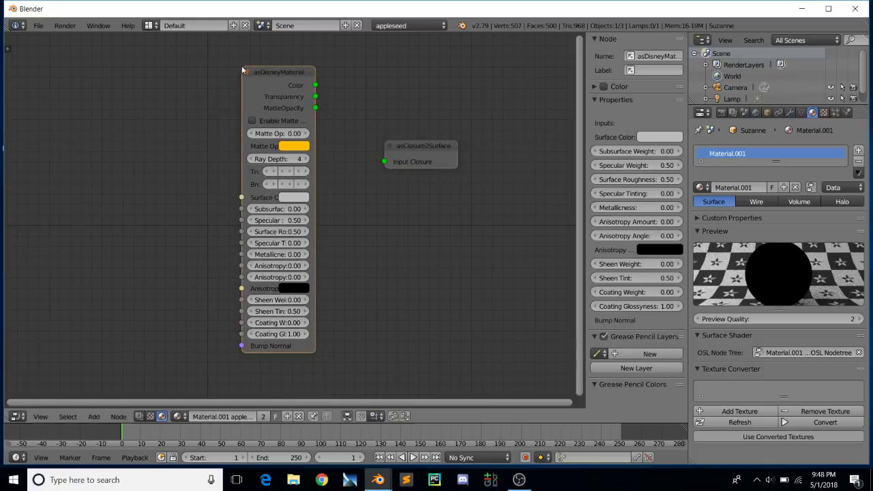
pyautogui.moveTo(315, 85); pyautogui.dragTo(384, 161)
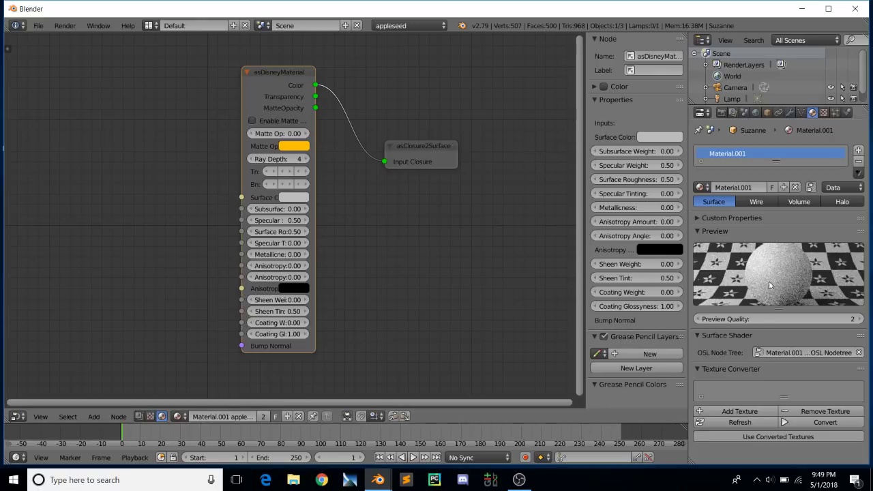
# - Widen the asDisneyMaterial node, set its Surface Color to green, and shift the node slightly down
pyautogui.moveTo(362, 199); pyautogui.dragTo(409, 201, button='middle')
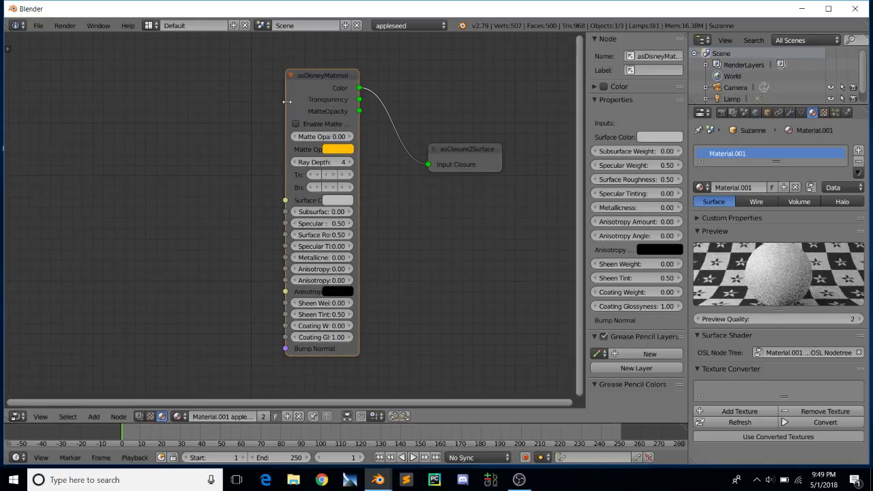
pyautogui.moveTo(287, 101); pyautogui.dragTo(219, 102)
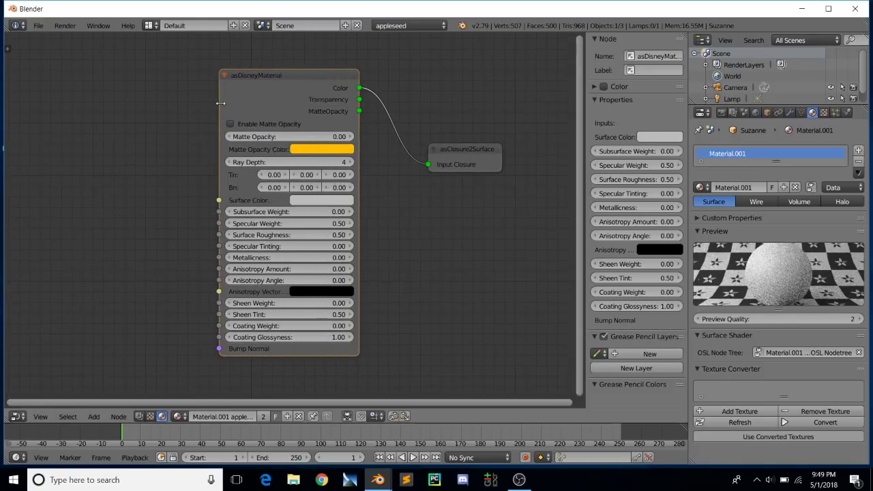
pyautogui.click(305, 203)
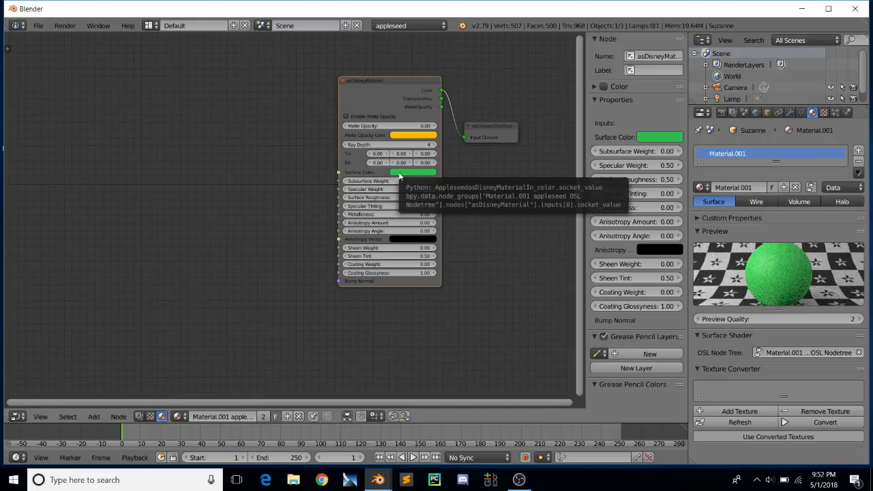
pyautogui.moveTo(378, 84); pyautogui.dragTo(378, 96)
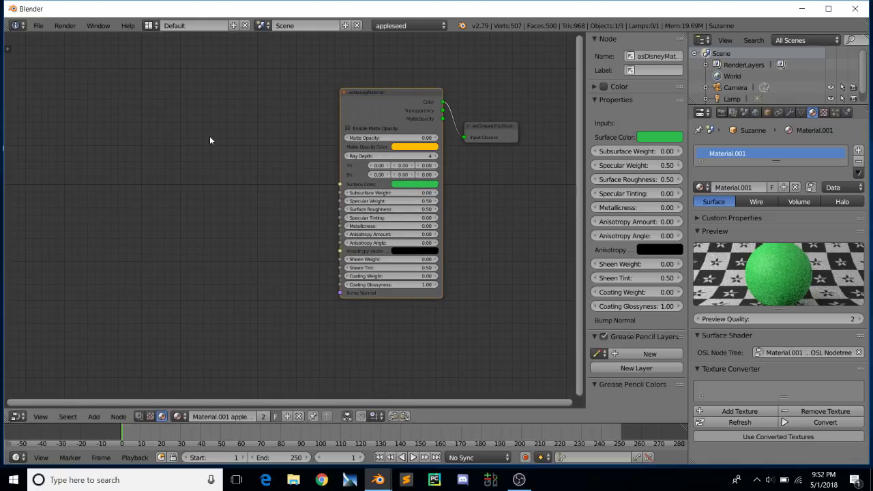
# - Add an asTexture node from the OSL Texture category and place it left of the asDisneyMaterial node
pyautogui.hotkey('shift', 'a')
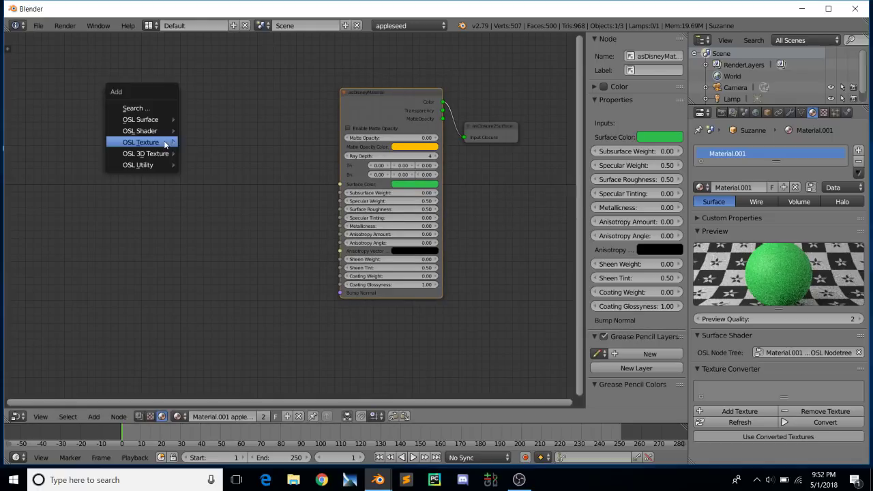
pyautogui.moveTo(166, 143)
pyautogui.click(209, 153)
pyautogui.click(145, 92)
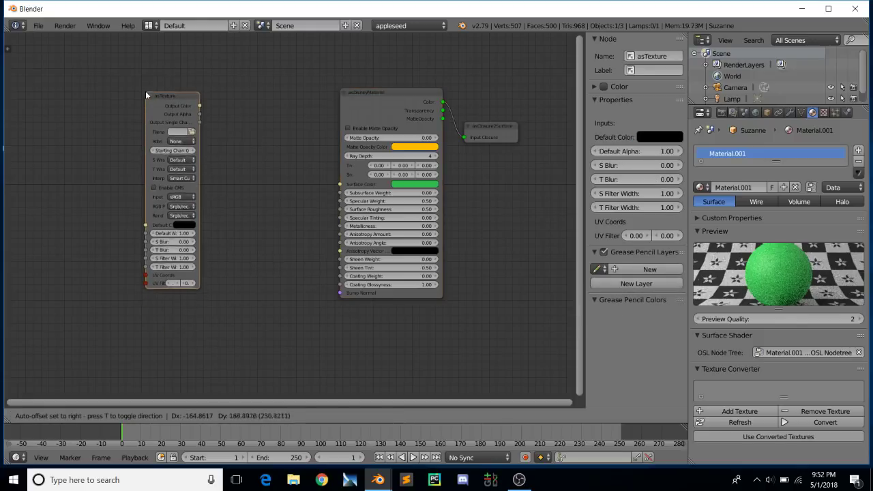
# - Load MetalRustRepolished001_COL_3K.jpg from the recent MetalRustRepolished001_3k folder into the asTexture node, browsing with thumbnails
pyautogui.click(193, 132)
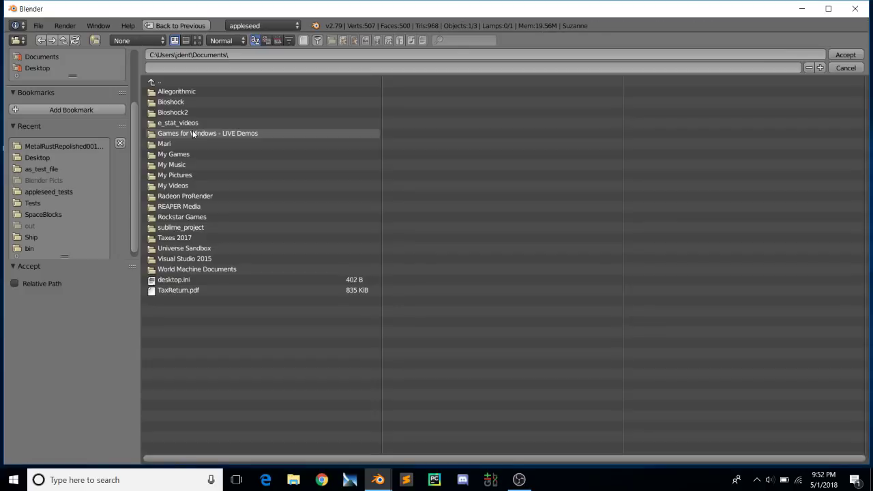
pyautogui.click(47, 147)
pyautogui.click(197, 40)
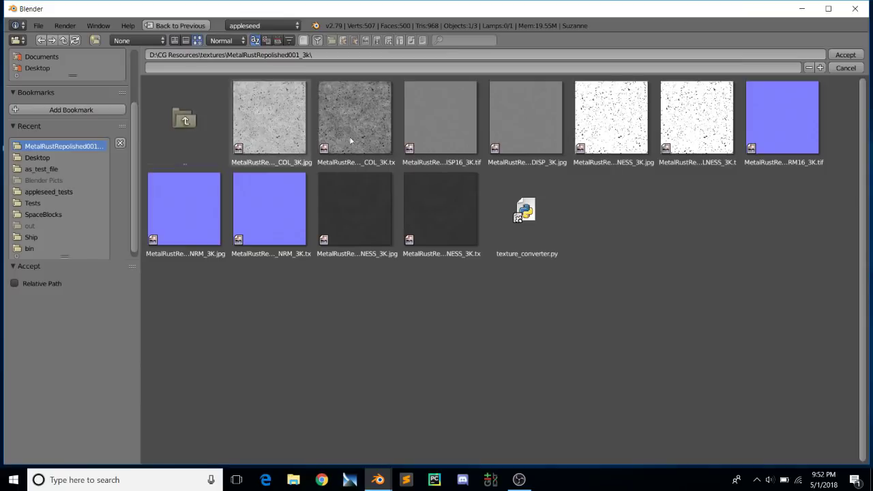
pyautogui.doubleClick(289, 109)
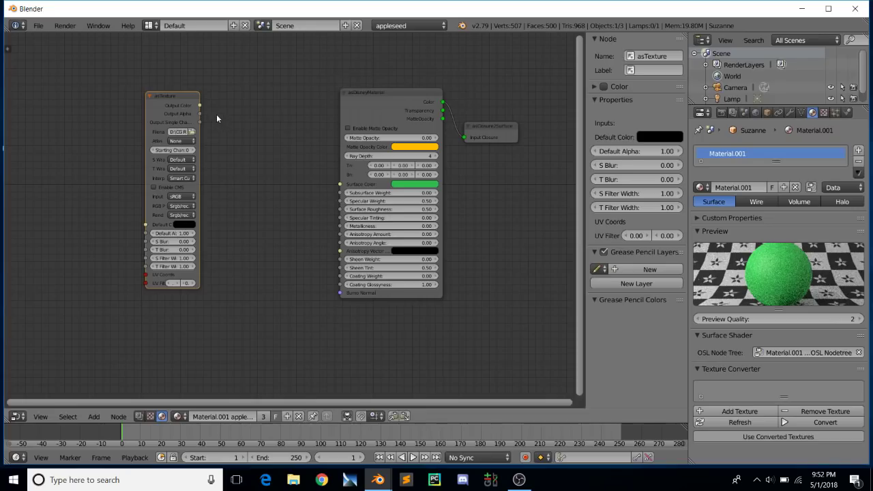
# - Connect the texture's Output Color to the Surface Color of asDisneyMaterial and shift both nodes slightly left
pyautogui.moveTo(200, 105); pyautogui.dragTo(340, 184)
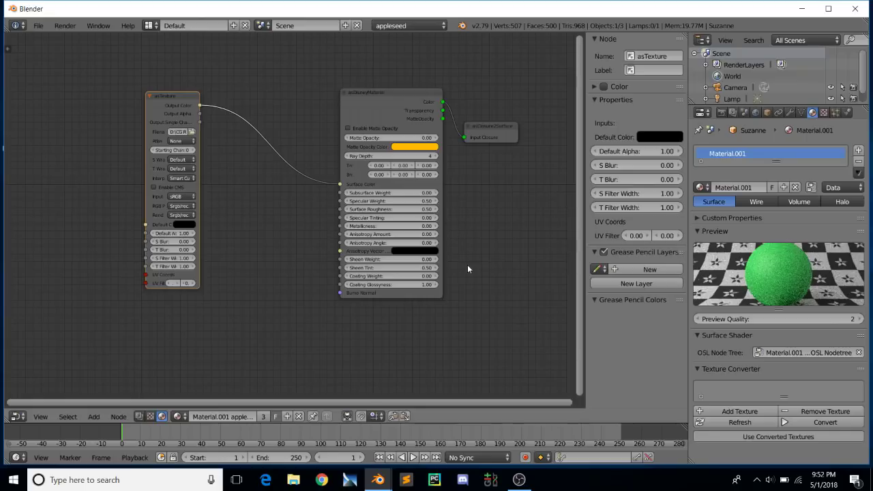
pyautogui.moveTo(364, 109); pyautogui.dragTo(349, 104)
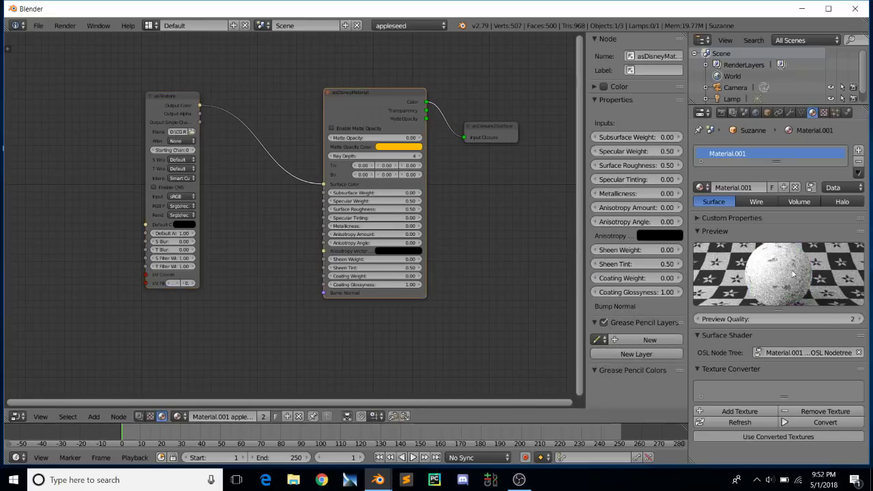
pyautogui.moveTo(160, 102); pyautogui.dragTo(109, 94)
# - Add a second asTexture node from the OSL Texture category between the first texture and the asDisneyMaterial node
pyautogui.hotkey('shift', 'a')
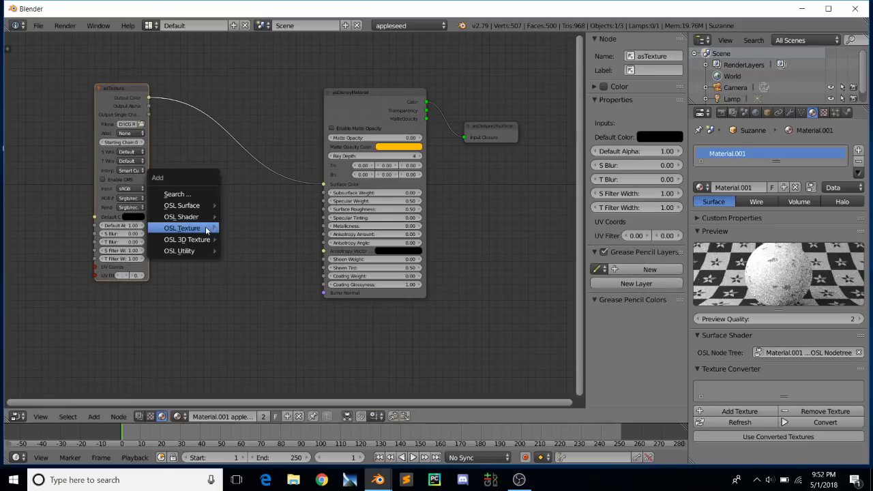
pyautogui.moveTo(189, 229)
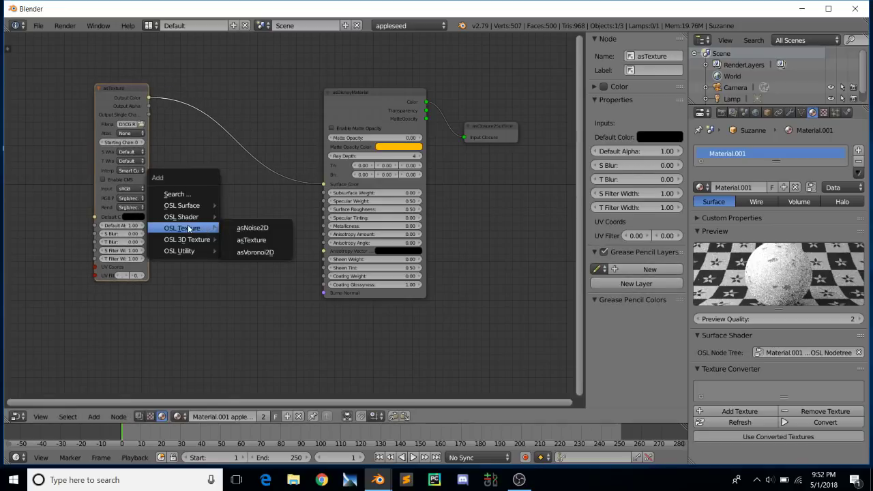
pyautogui.click(251, 239)
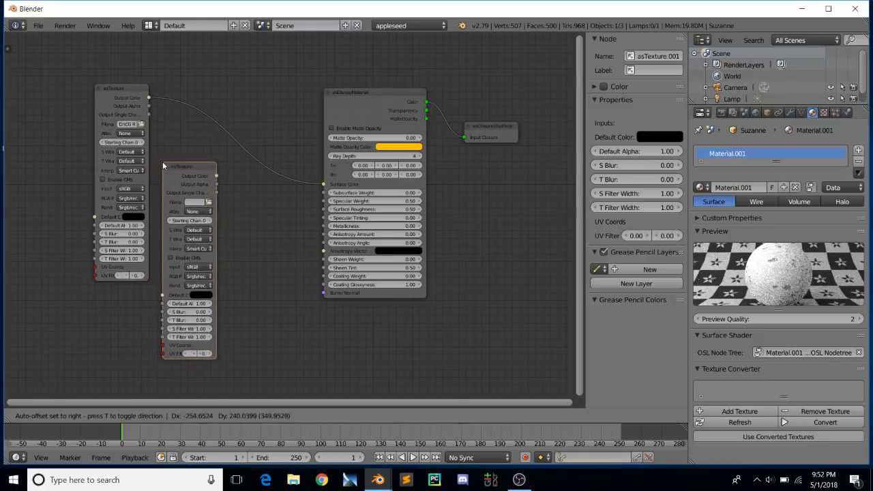
pyautogui.click(162, 164)
# - Load MetalRustRepolished001_METALNESS_3K.jpg from the MetalRustRepolished001_3k folder into the second asTexture node
pyautogui.click(208, 202)
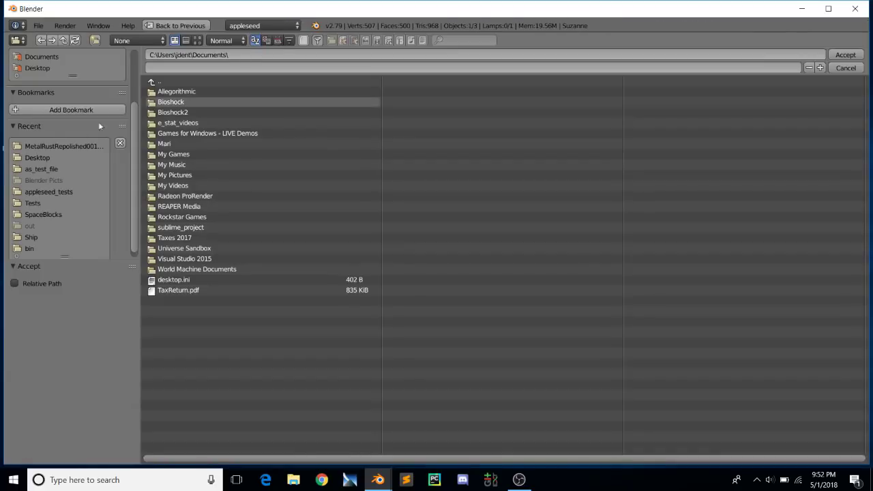
pyautogui.click(38, 158)
pyautogui.click(56, 146)
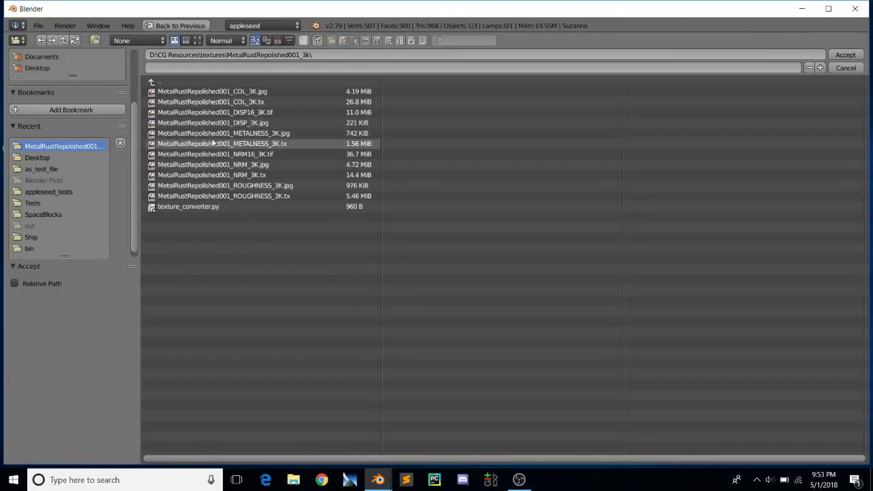
pyautogui.doubleClick(251, 133)
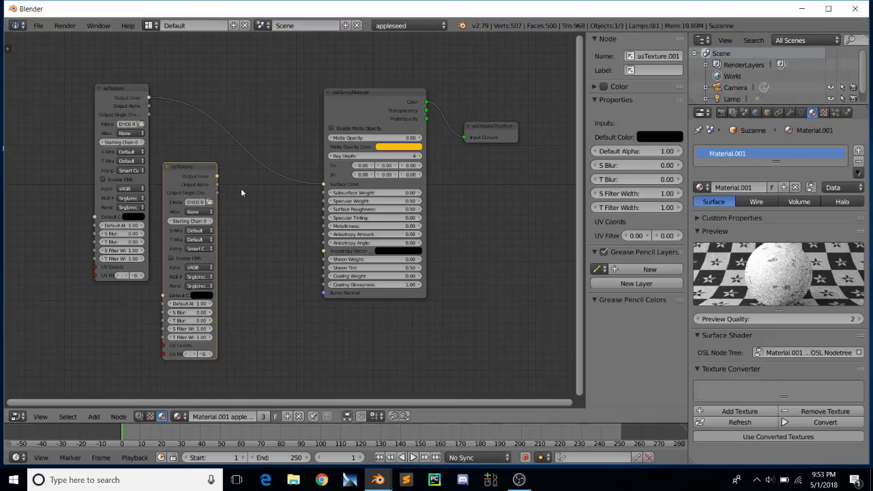
# - Widen the second asTexture node and connect its Output Single Channel to the Metallicness input of asDisneyMaterial
pyautogui.scroll(1, 239, 208)
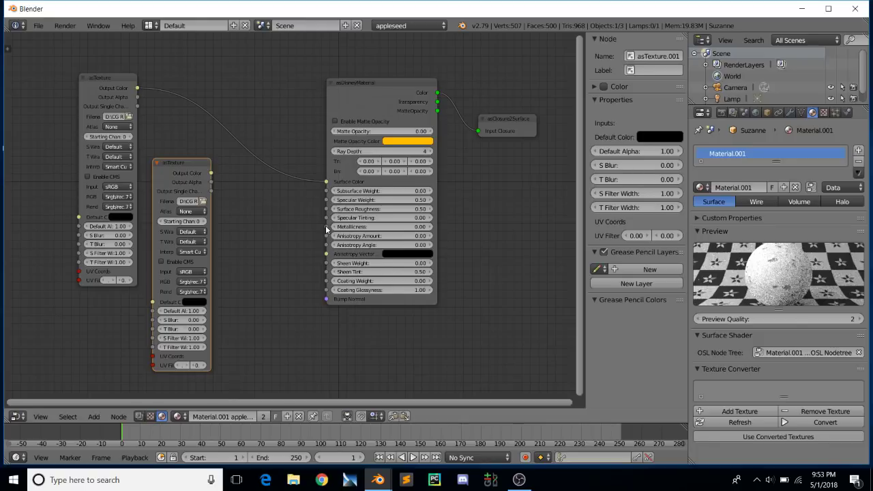
pyautogui.moveTo(208, 196); pyautogui.dragTo(232, 197)
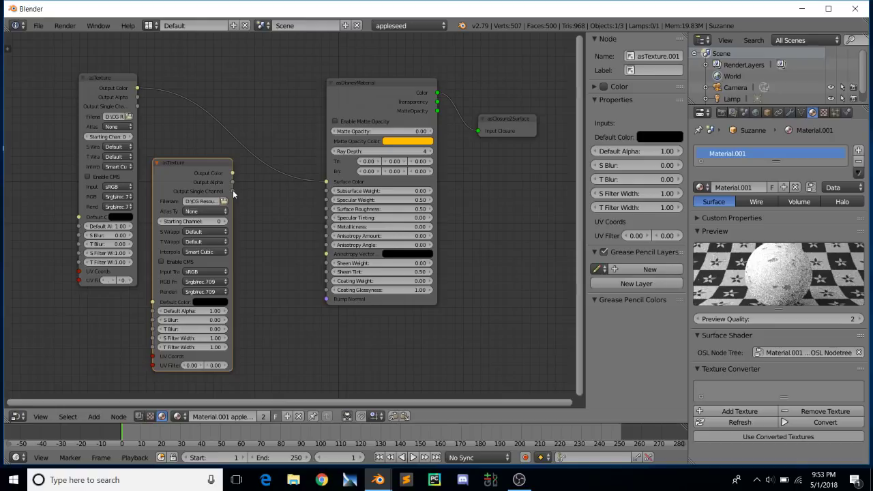
pyautogui.moveTo(233, 191); pyautogui.dragTo(328, 227)
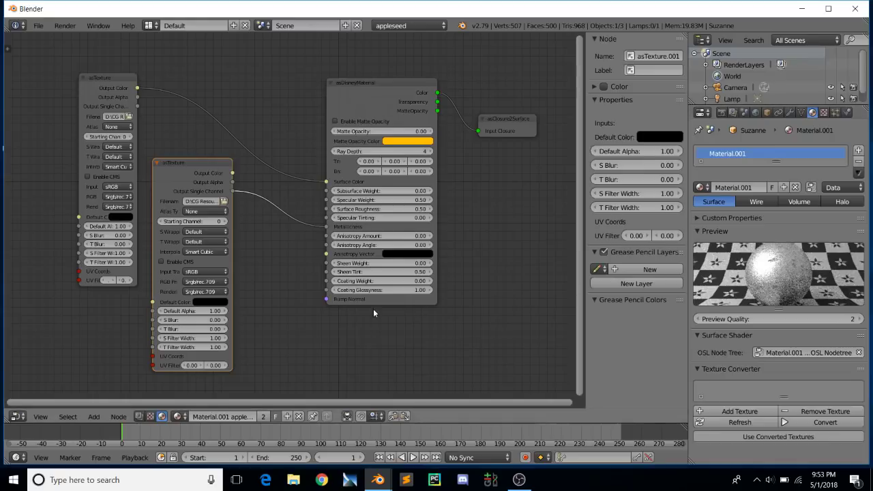
# - Move both asTexture nodes farther left of asDisneyMaterial, with the metalness texture below and beside the colour texture
pyautogui.moveTo(92, 91); pyautogui.dragTo(49, 77)
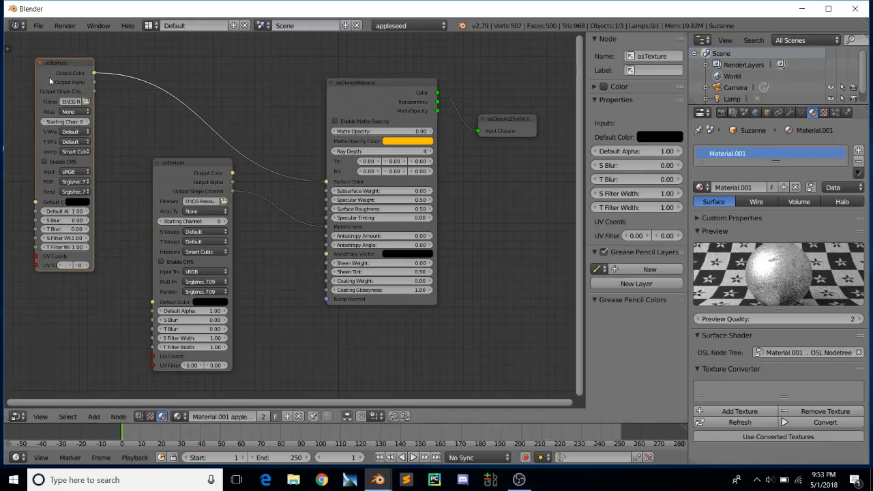
pyautogui.moveTo(176, 174); pyautogui.dragTo(125, 165)
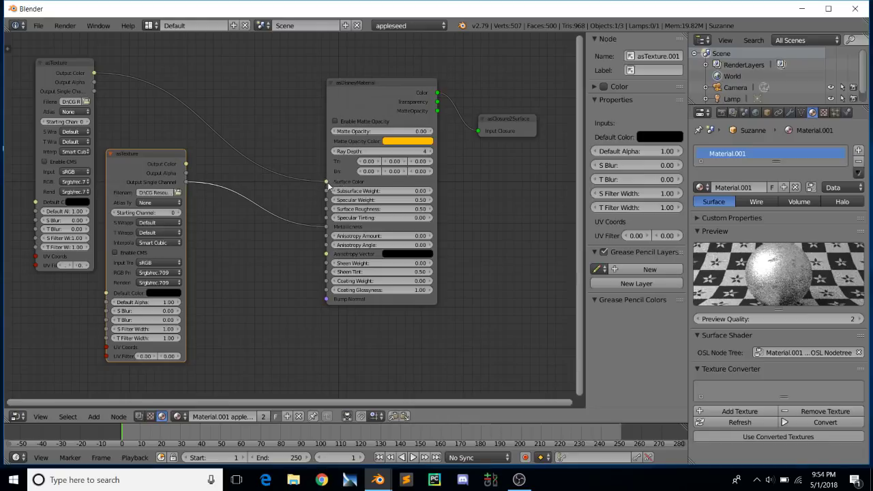
pyautogui.moveTo(184, 182); pyautogui.dragTo(324, 180)
pyautogui.moveTo(132, 163); pyautogui.dragTo(135, 183)
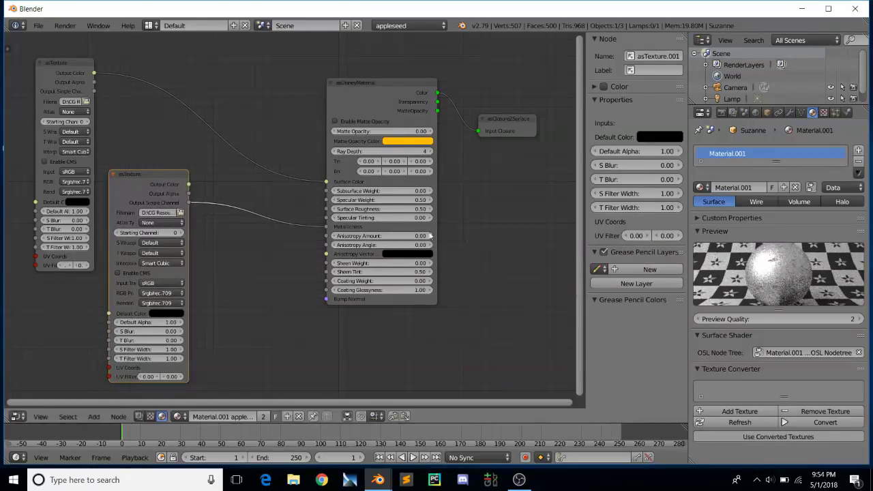
pyautogui.moveTo(501, 198); pyautogui.dragTo(498, 196, button='middle')
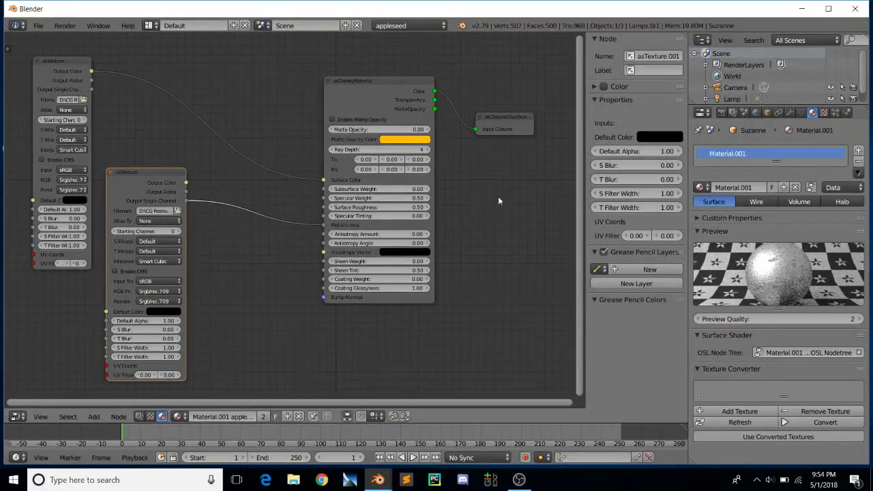
# - Render the scene with appleseed, inspect the textured monkey in the result, and return to the node tree
pyautogui.click(721, 113)
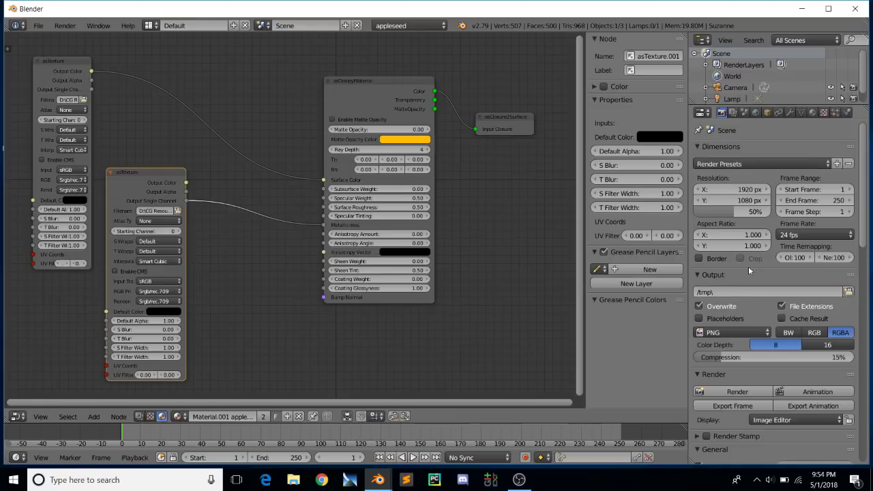
pyautogui.scroll(-2, 750, 341)
pyautogui.click(738, 355)
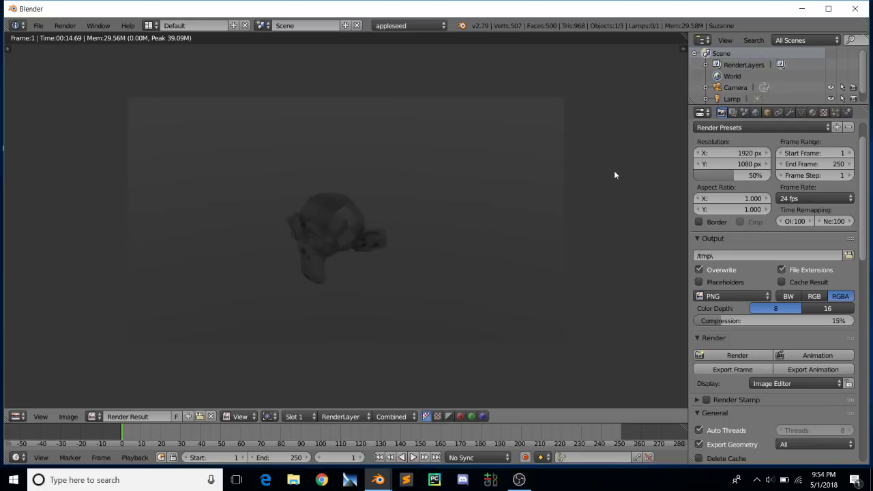
pyautogui.scroll(1, 411, 225)
pyautogui.scroll(-1, 412, 225)
pyautogui.scroll(1, 411, 225)
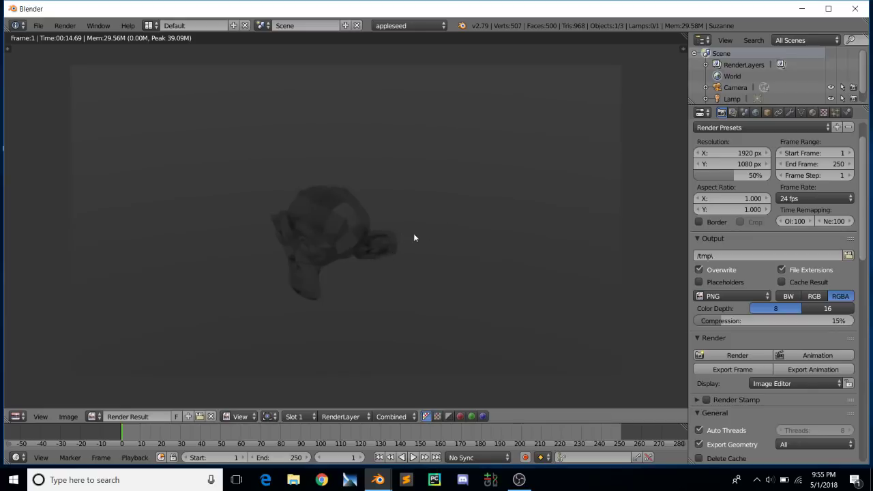
pyautogui.press('Escape')
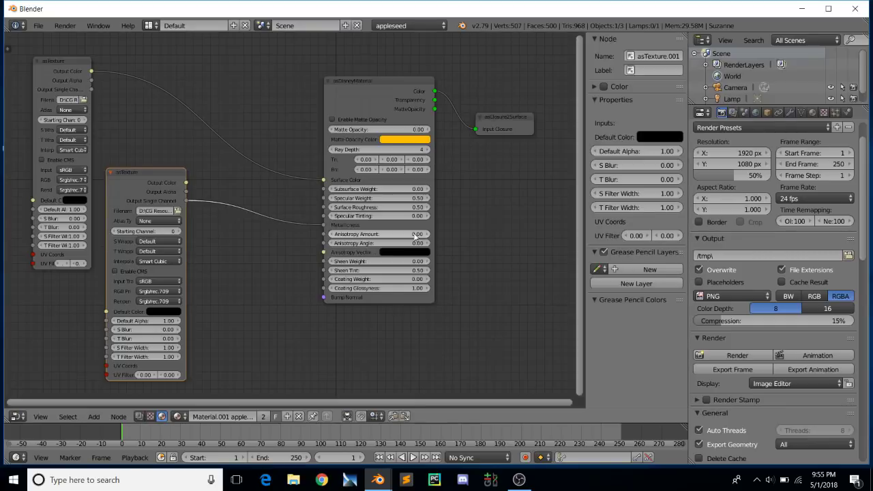
# - Show Suzanne's material settings, reposition the metalness texture node, and widen the colour texture node so its labels are readable
pyautogui.moveTo(275, 252); pyautogui.dragTo(248, 264, button='middle')
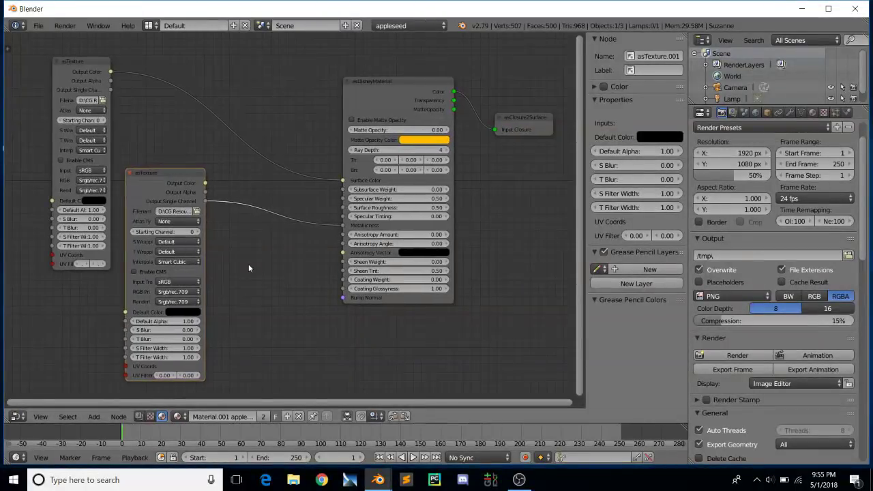
pyautogui.moveTo(153, 195); pyautogui.dragTo(146, 189)
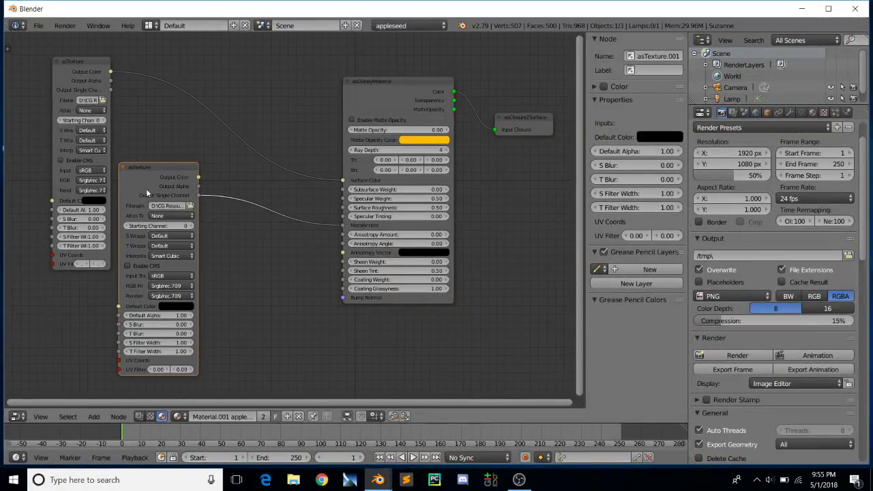
pyautogui.click(813, 114)
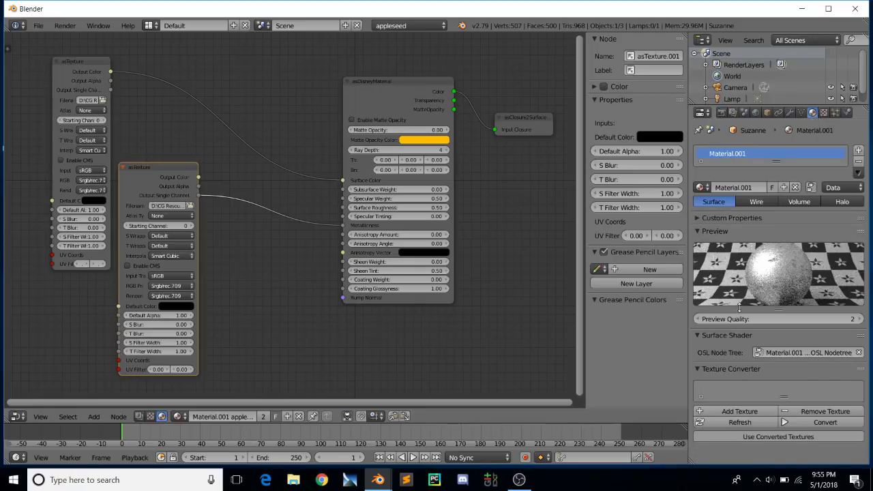
pyautogui.press('g')
pyautogui.click(63, 84)
pyautogui.moveTo(52, 83); pyautogui.dragTo(22, 82)
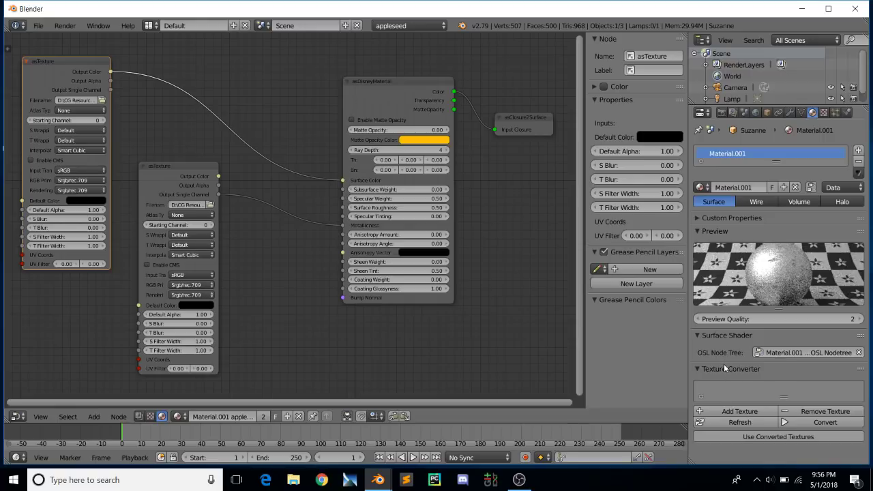
# - Refresh the Texture Converter list and set the METALNESS_3K.jpg texture's color space to Linear
pyautogui.click(739, 423)
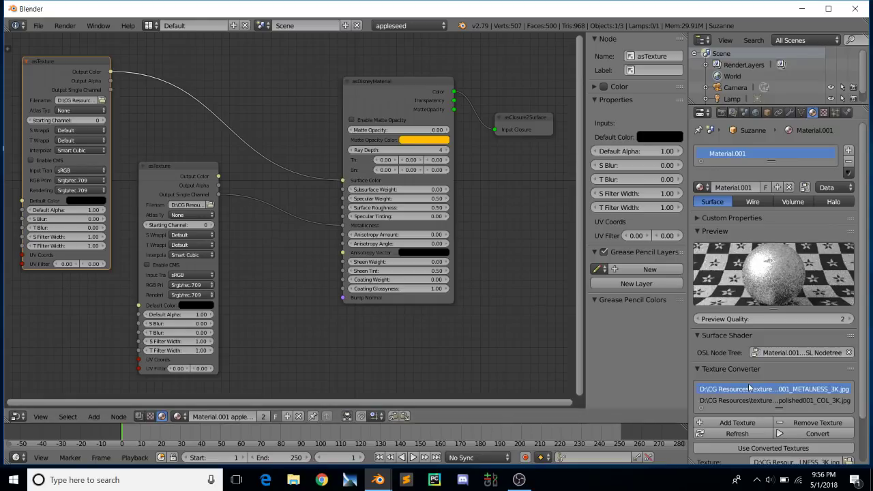
pyautogui.scroll(-2, 731, 369)
pyautogui.scroll(-1, 731, 369)
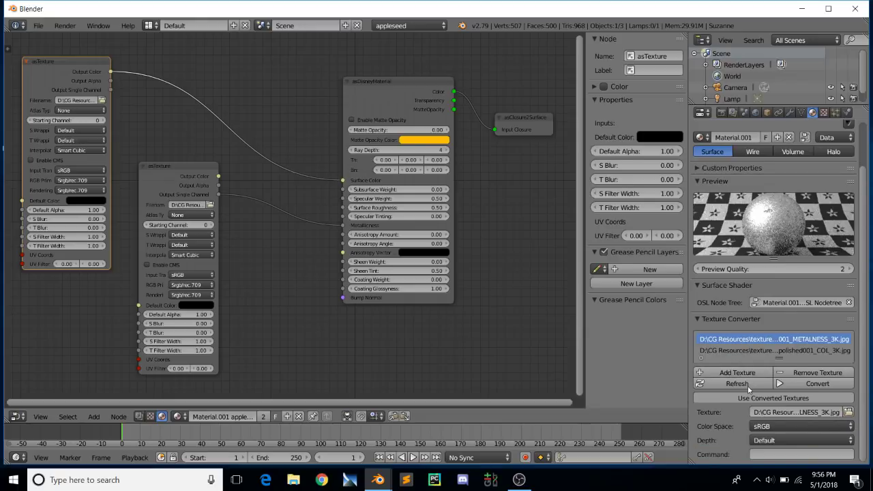
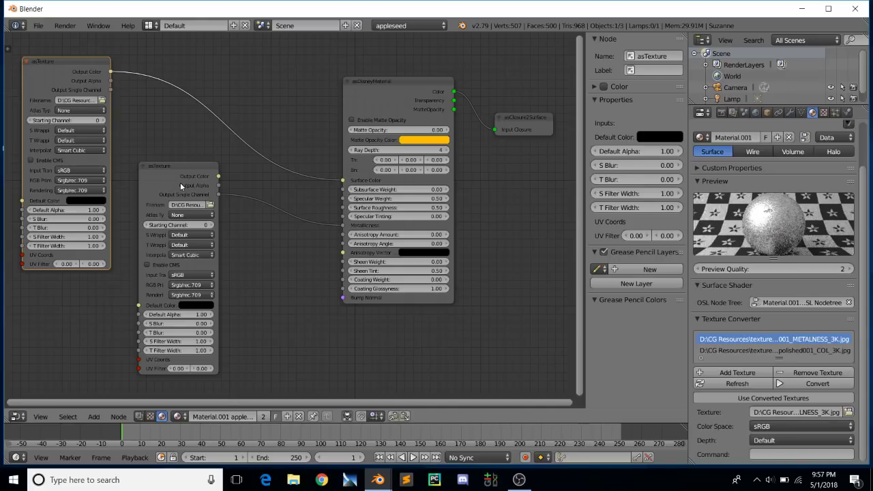
pyautogui.click(766, 427)
pyautogui.click(768, 413)
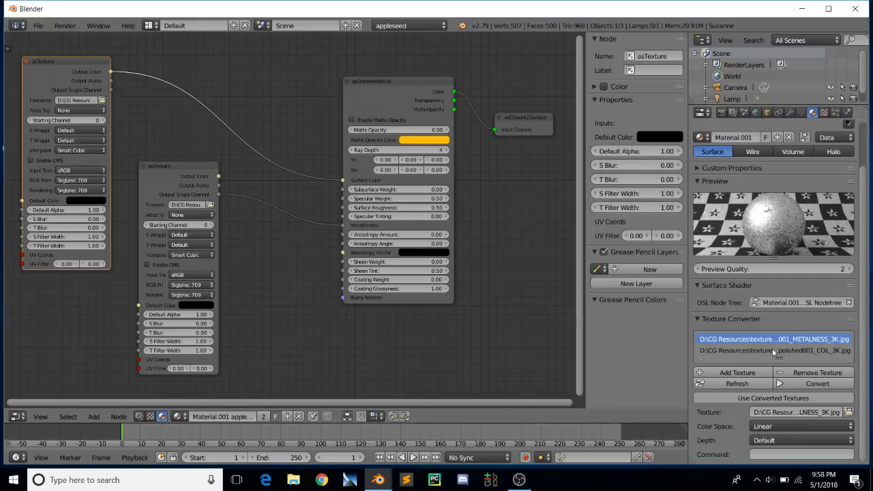
# - Select the COL_3K.jpg texture in the Texture Converter list and convert the listed textures
pyautogui.click(806, 350)
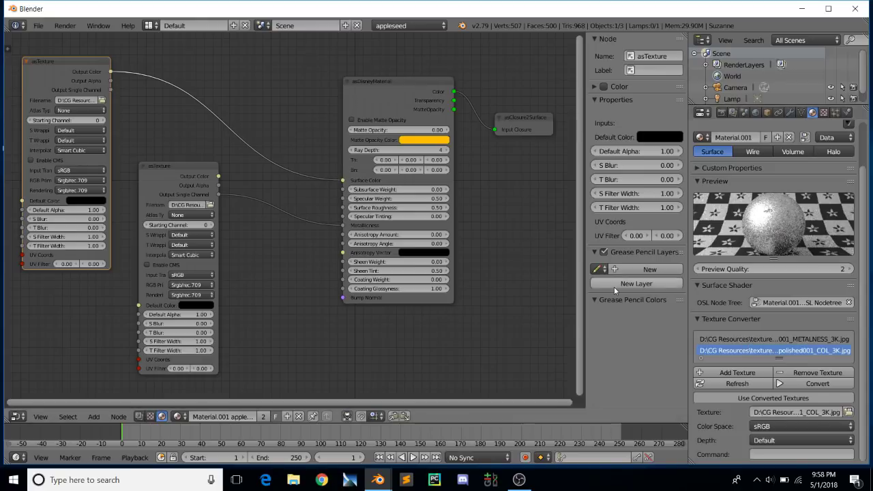
pyautogui.click(813, 382)
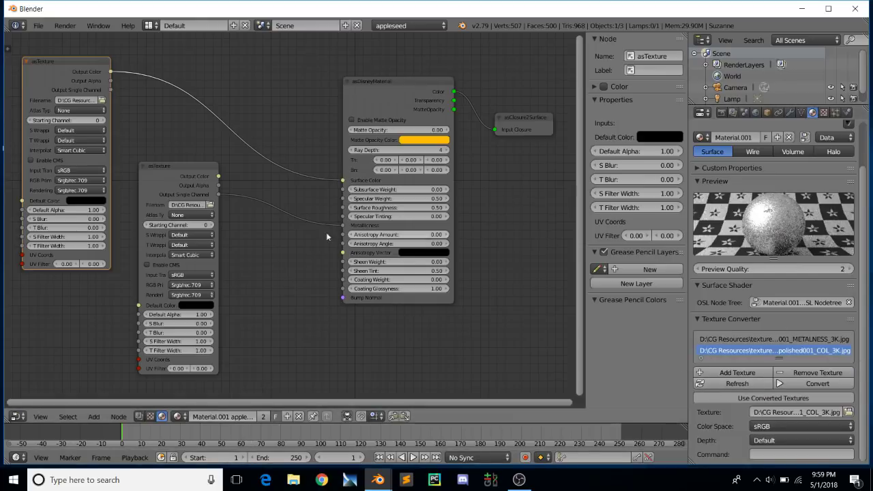
pyautogui.moveTo(266, 238)
pyautogui.mouseDown(button='middle')
pyautogui.moveTo(291, 236)
pyautogui.moveTo(274, 233)
pyautogui.mouseUp(button='middle')
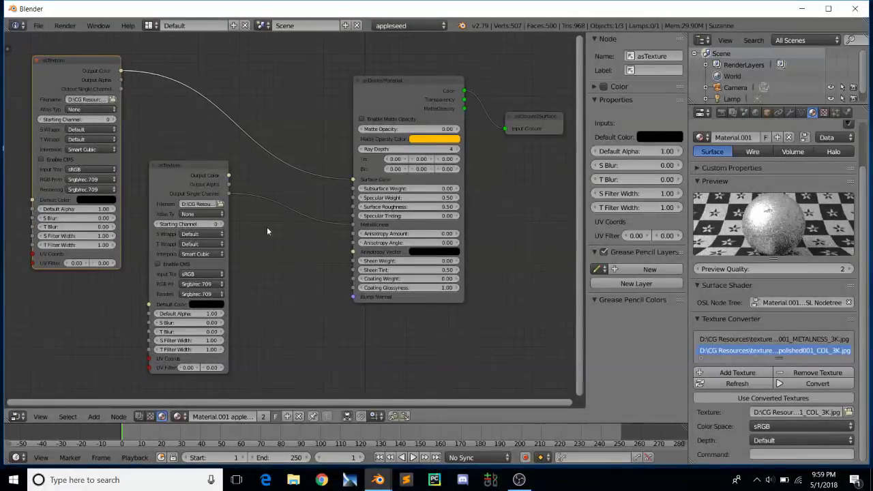
# - Locate the converted METALNESS_3K.tx file from the metalness texture node's filename browser and leave without accepting it
pyautogui.click(221, 204)
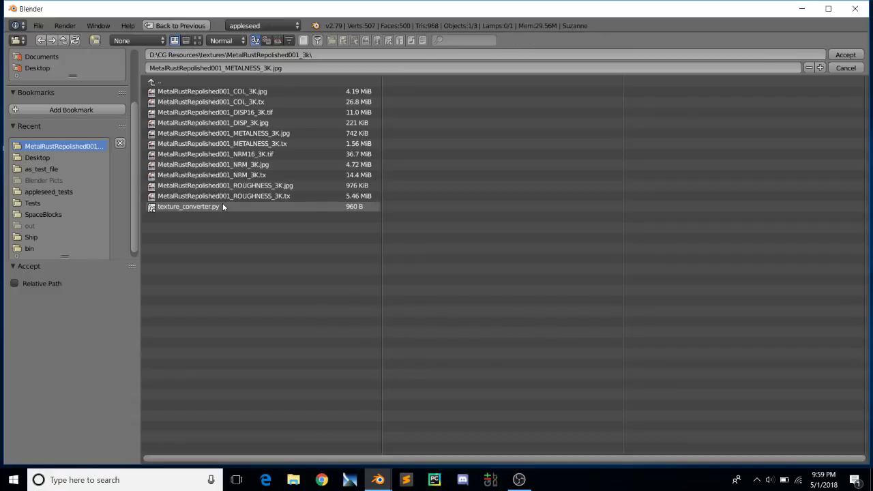
pyautogui.click(278, 146)
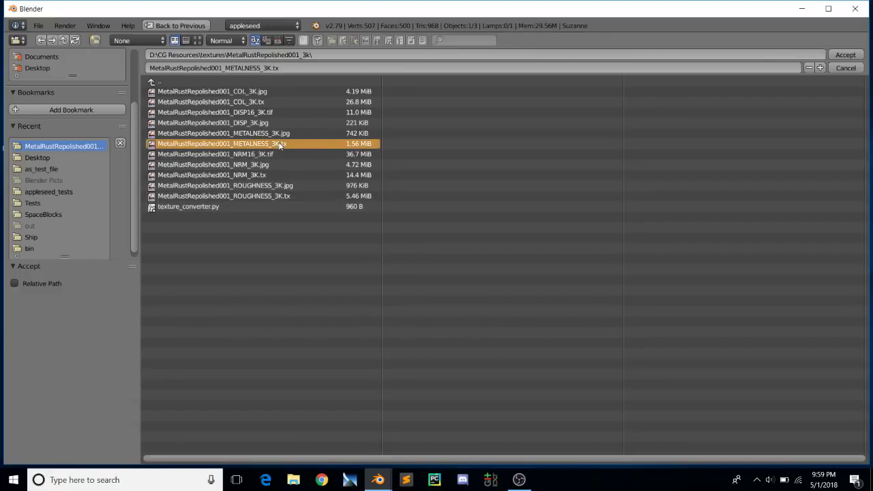
pyautogui.click(840, 68)
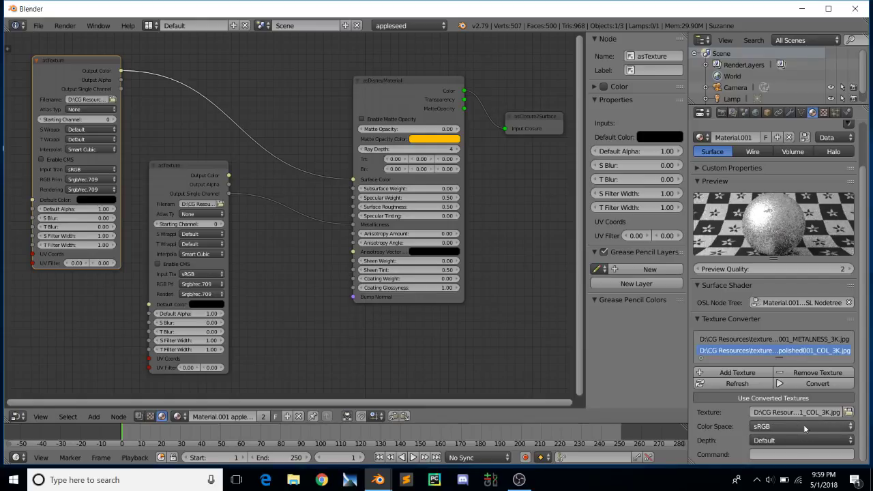
# - Review the color space choices for the COL_3K.jpg texture and glance at the render settings before returning to the material settings
pyautogui.click(780, 426)
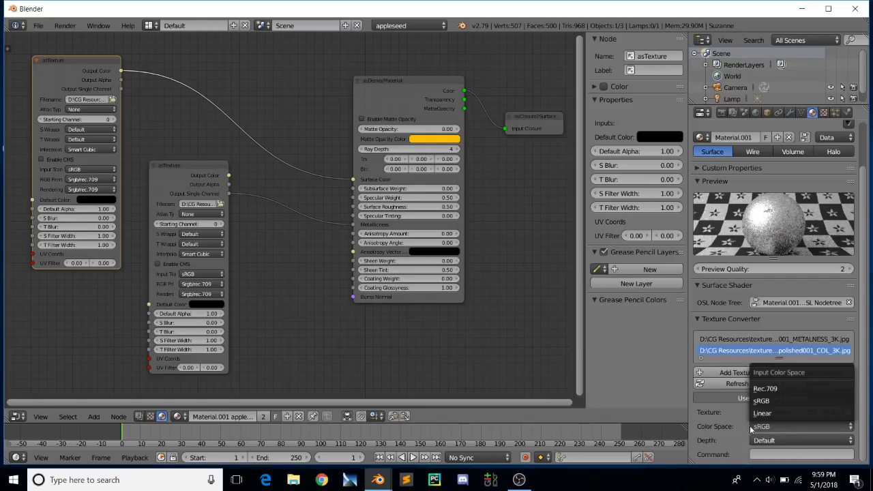
pyautogui.click(724, 111)
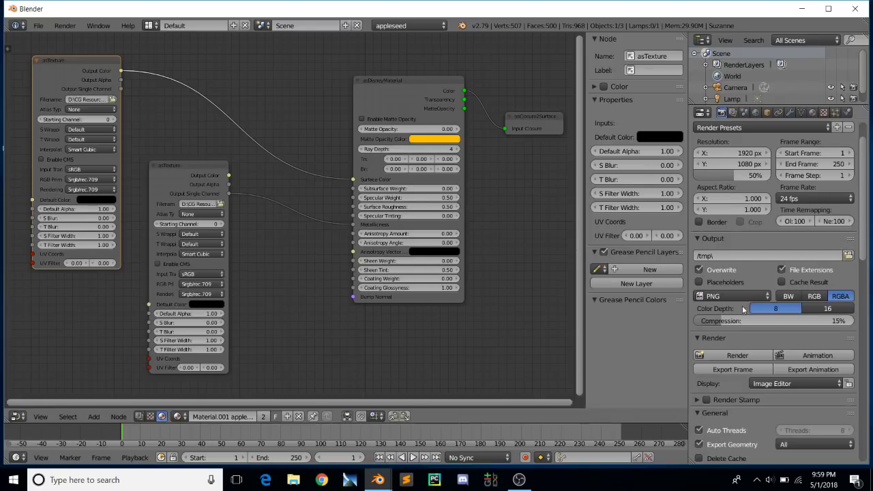
pyautogui.click(813, 113)
# - Move the metalness and colour texture nodes closer to the asDisneyMaterial node
pyautogui.scroll(1, 272, 150)
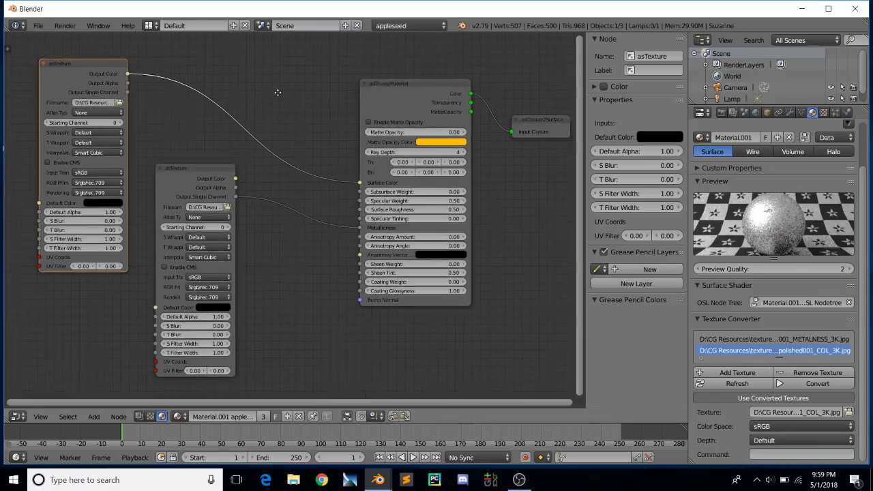
pyautogui.scroll(-1, 271, 232)
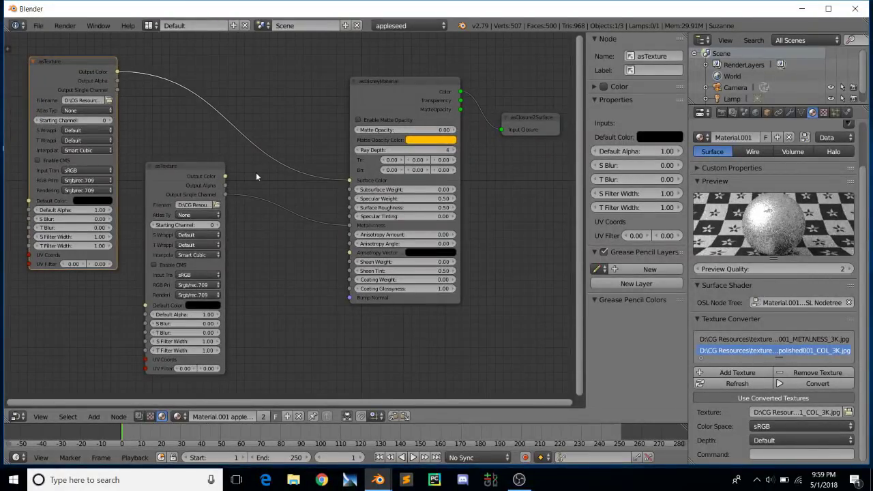
pyautogui.moveTo(184, 190); pyautogui.dragTo(217, 208)
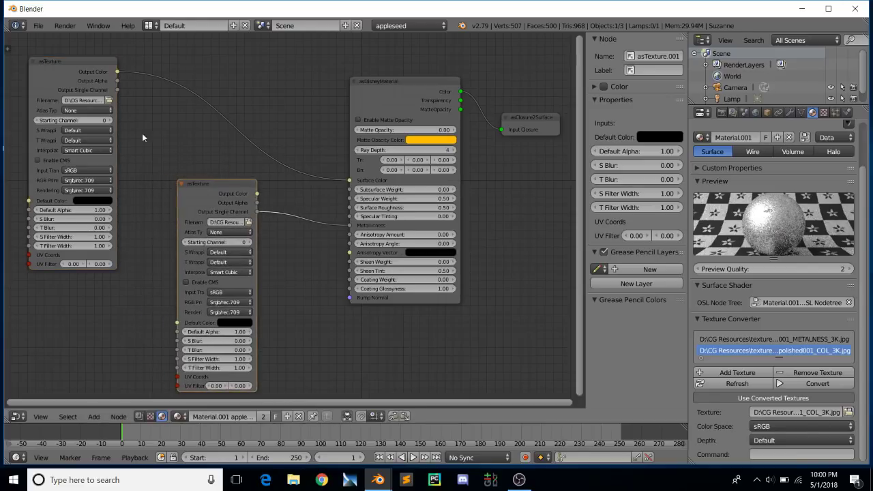
pyautogui.moveTo(49, 70); pyautogui.dragTo(85, 73)
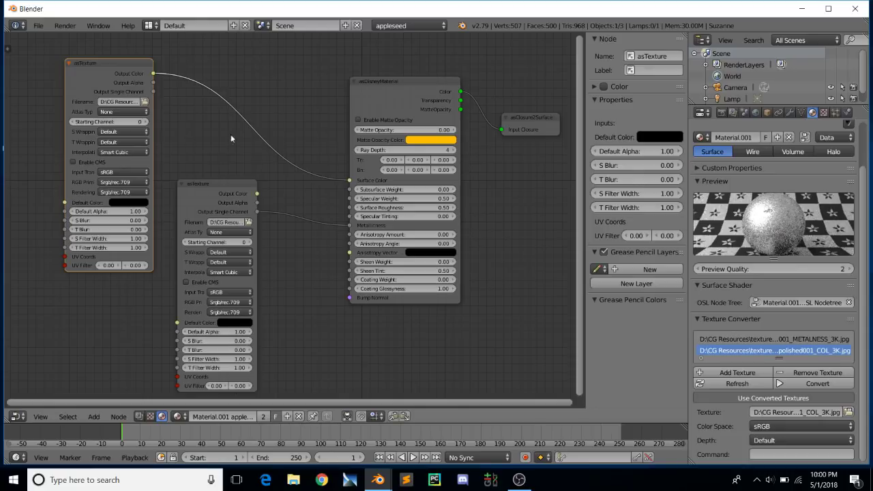
# - Browse the OSL Utility nodes available to add to the node tree, without adding one
pyautogui.hotkey('shift', 'a')
pyautogui.moveTo(278, 133)
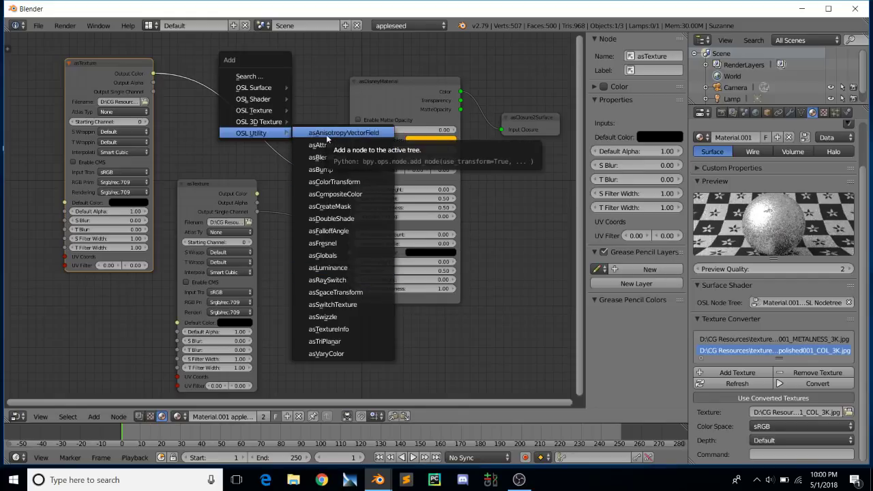
pyautogui.press('Escape')
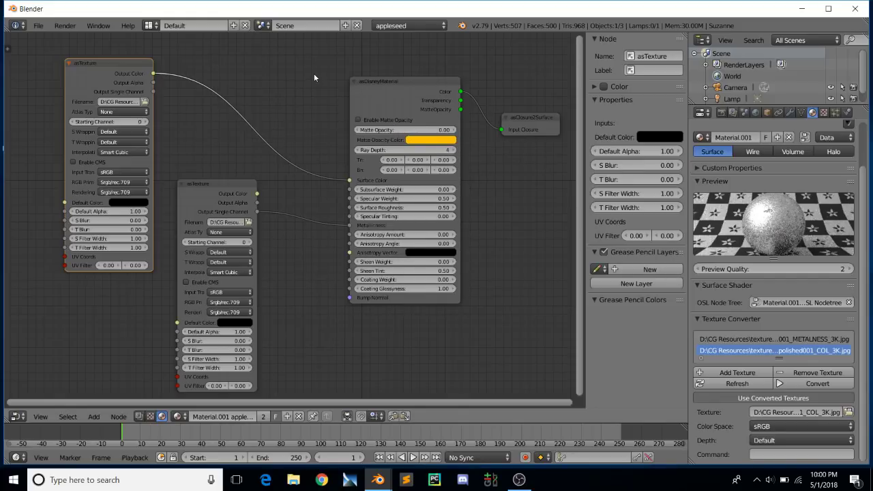
pyautogui.moveTo(313, 122); pyautogui.dragTo(295, 117, button='middle')
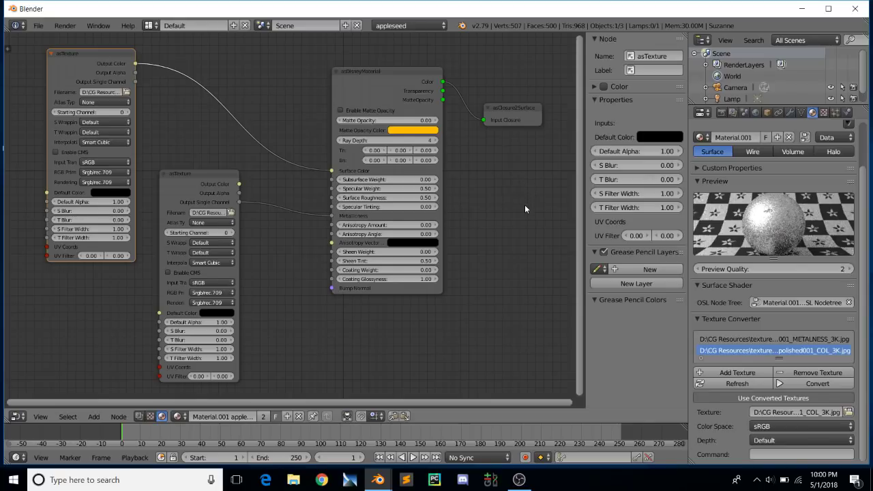
pyautogui.moveTo(524, 207); pyautogui.dragTo(517, 201, button='middle')
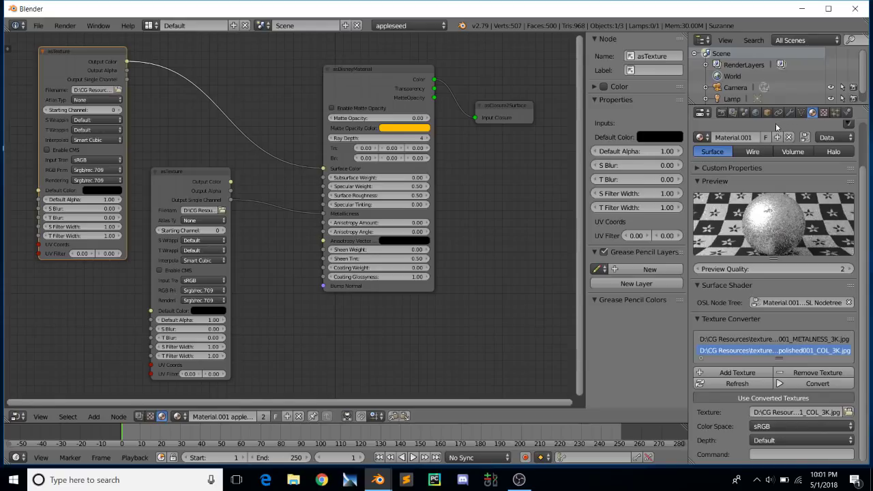
# - Enable Render Passes for the scene and include the Direct Diffuse pass
pyautogui.click(733, 113)
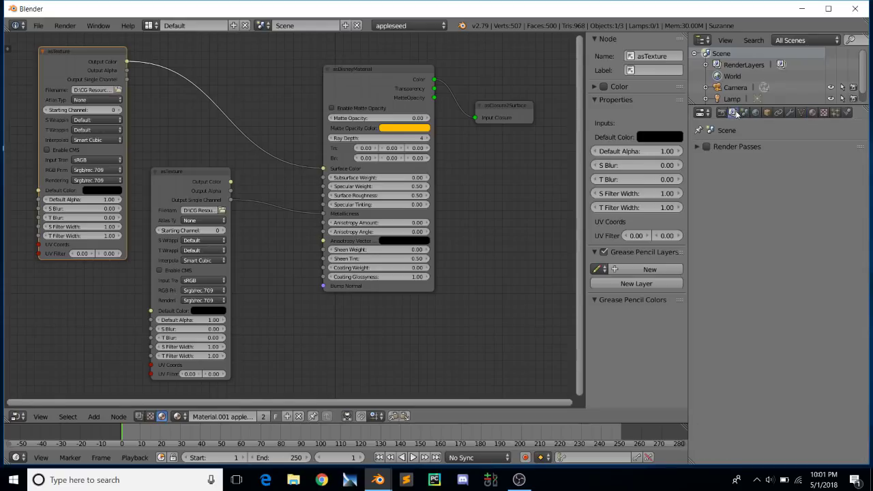
pyautogui.click(697, 146)
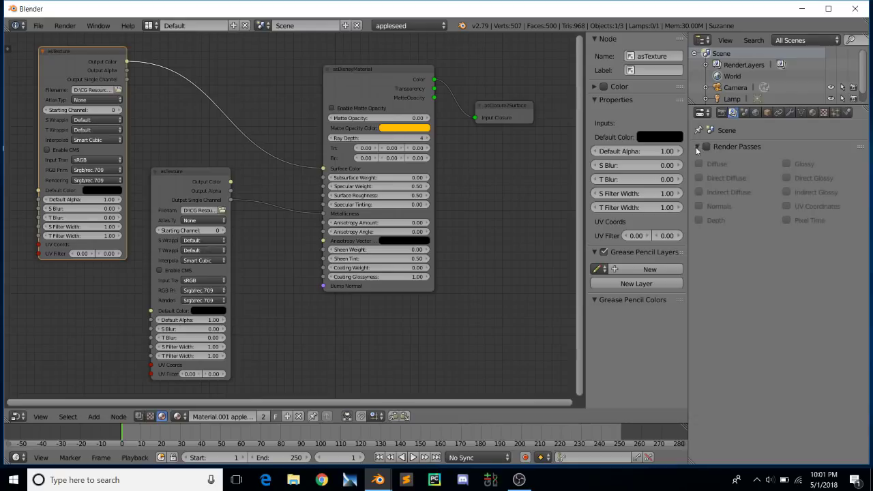
pyautogui.click(706, 147)
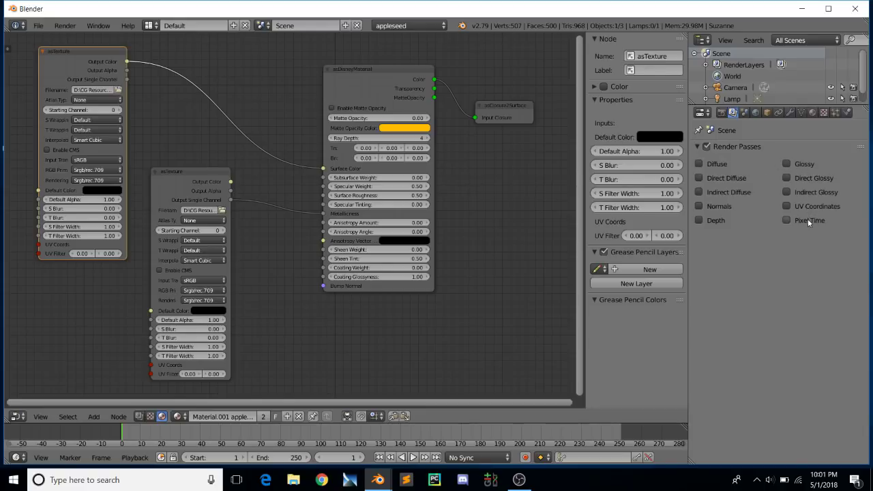
pyautogui.click(700, 178)
# - Render the scene, inspect the Direct Diffuse pass in the result, and return to the render pass options
pyautogui.click(723, 114)
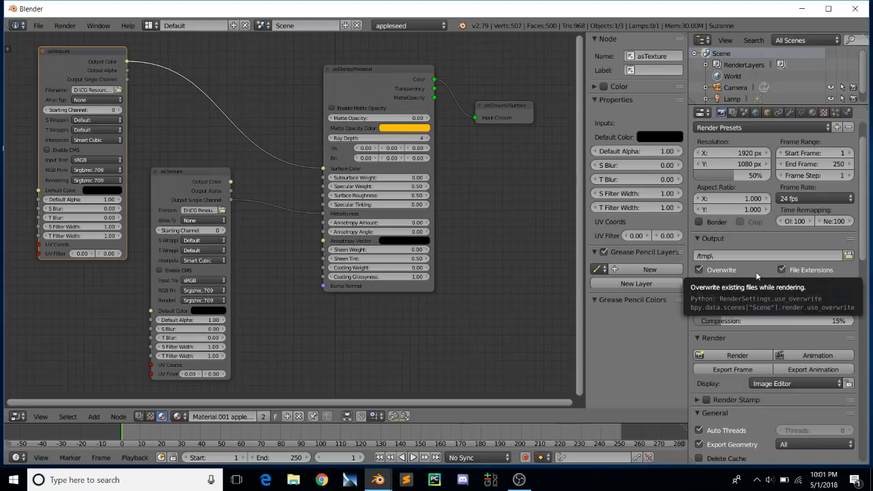
pyautogui.click(739, 361)
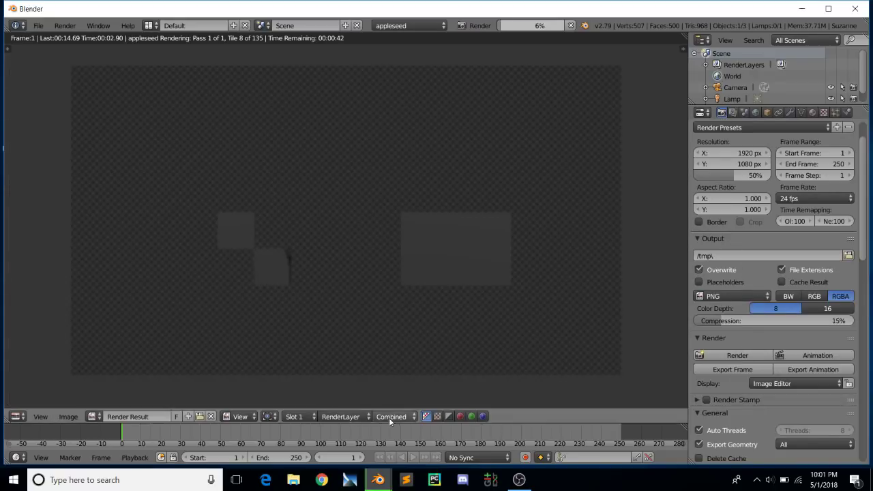
pyautogui.click(390, 416)
pyautogui.click(393, 403)
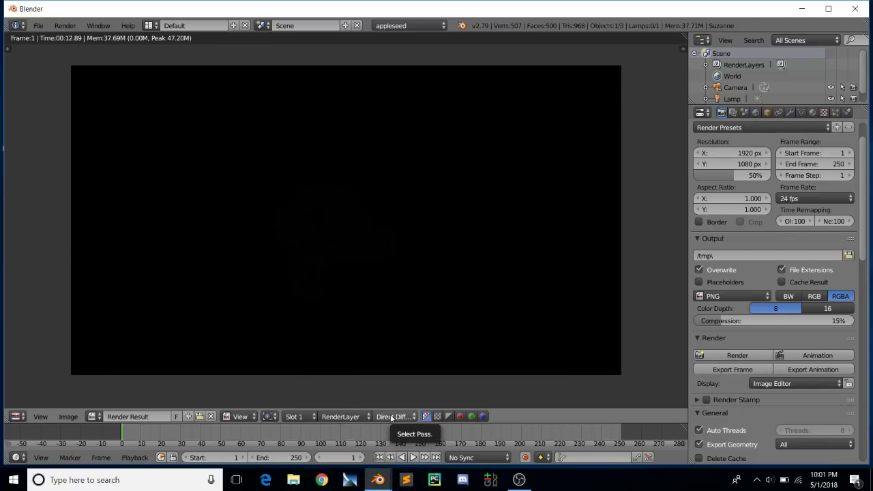
pyautogui.press('Escape')
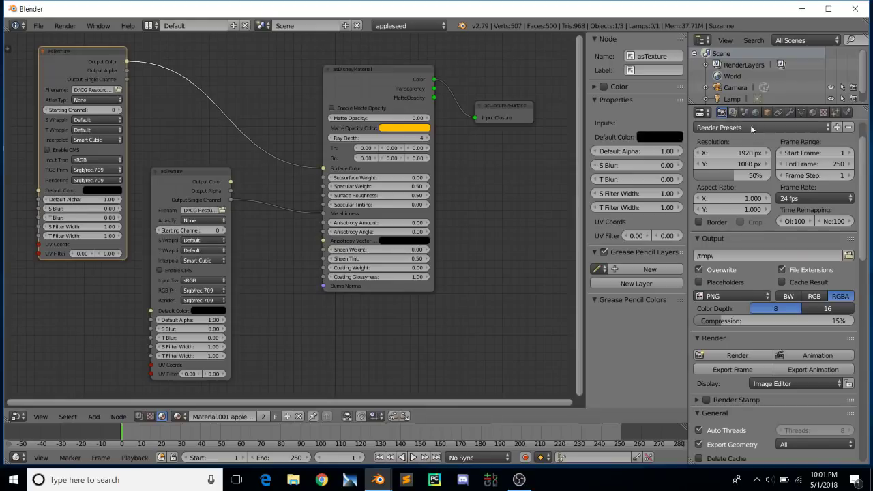
pyautogui.click(734, 112)
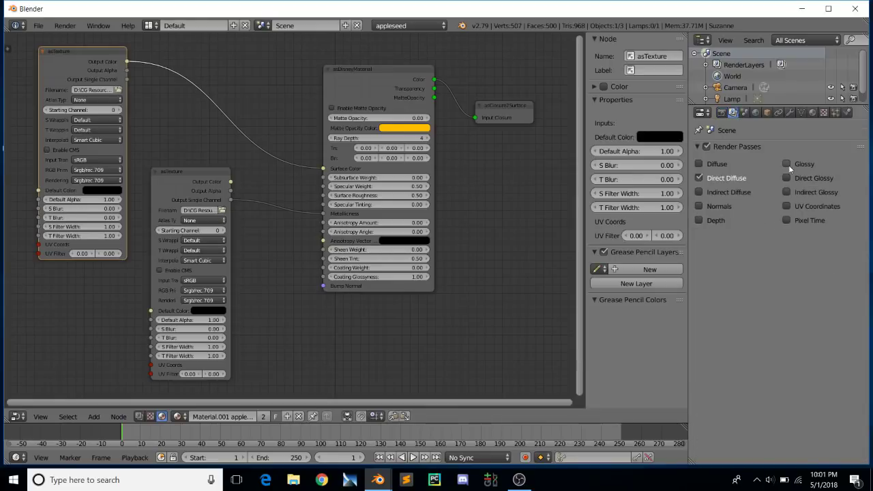
# - Inspect the Export Frame file dialog for an appleseed scene and cancel the export
pyautogui.click(721, 112)
pyautogui.click(723, 370)
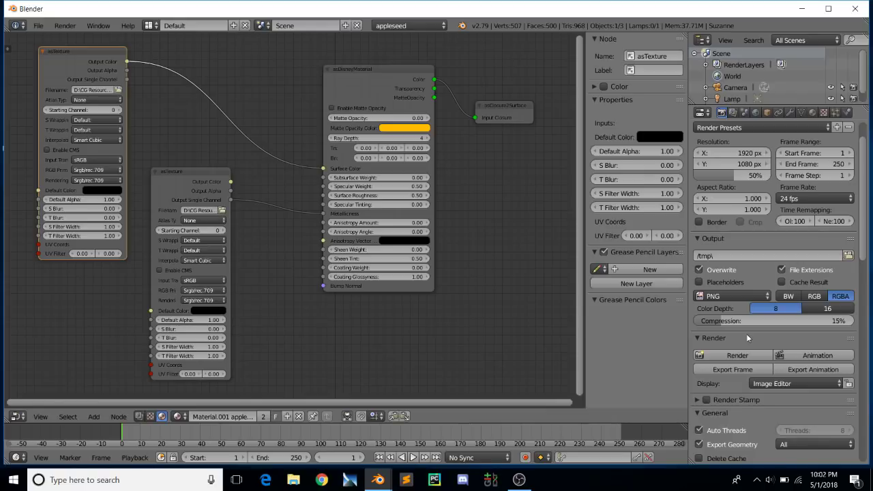
pyautogui.click(730, 369)
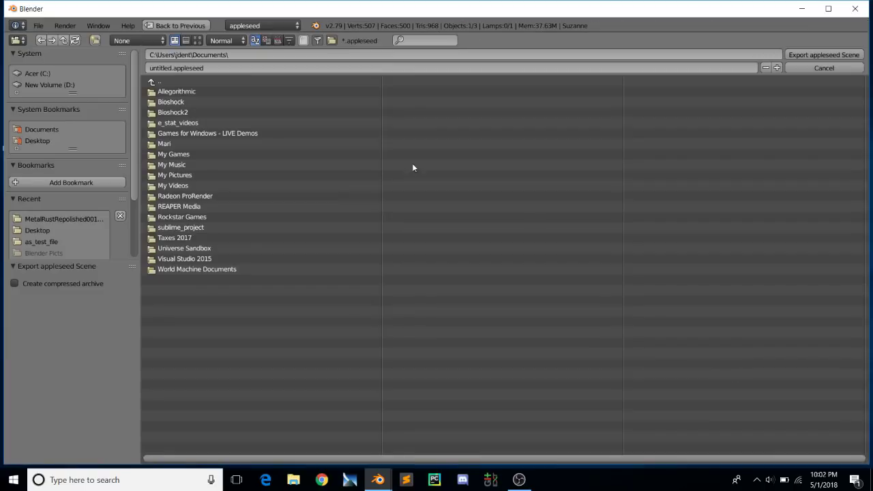
pyautogui.click(204, 69)
pyautogui.press('Return')
pyautogui.click(818, 68)
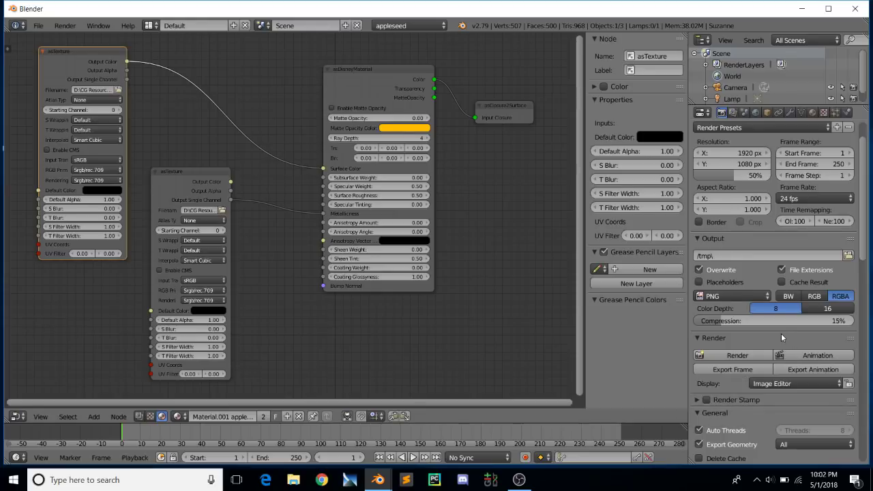
# - Expand the Denoiser render settings, try the denoise mode On, and set it to Write Outputs
pyautogui.scroll(-5, 781, 332)
pyautogui.click(696, 307)
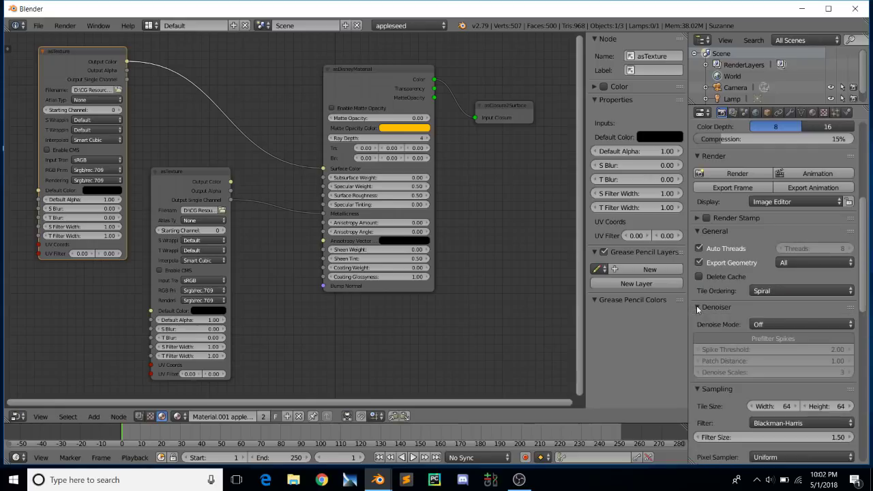
pyautogui.scroll(-2, 740, 310)
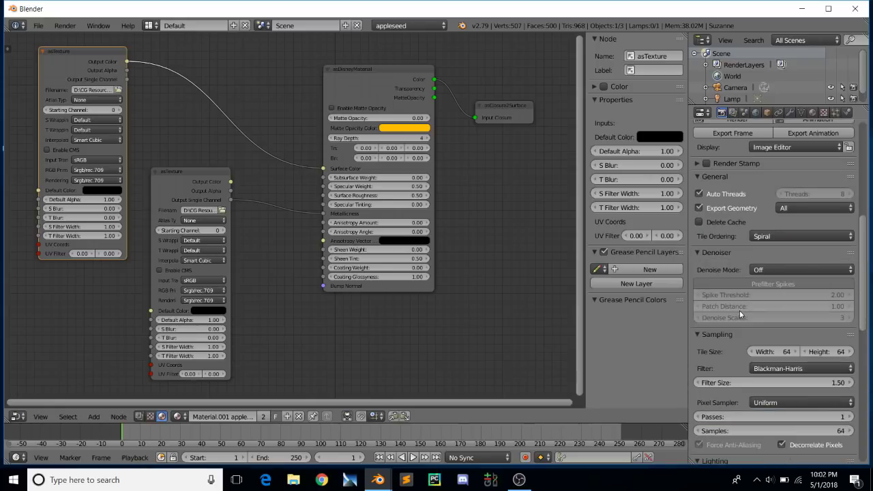
pyautogui.click(768, 270)
pyautogui.click(771, 246)
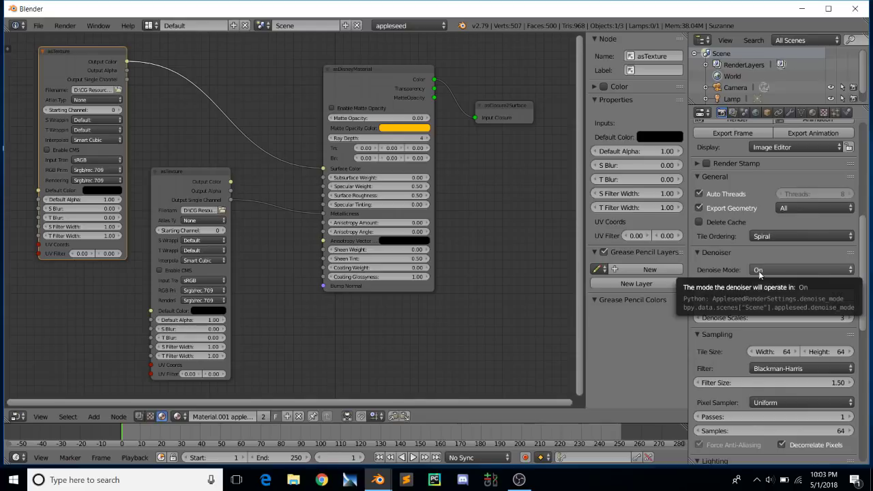
pyautogui.click(758, 270)
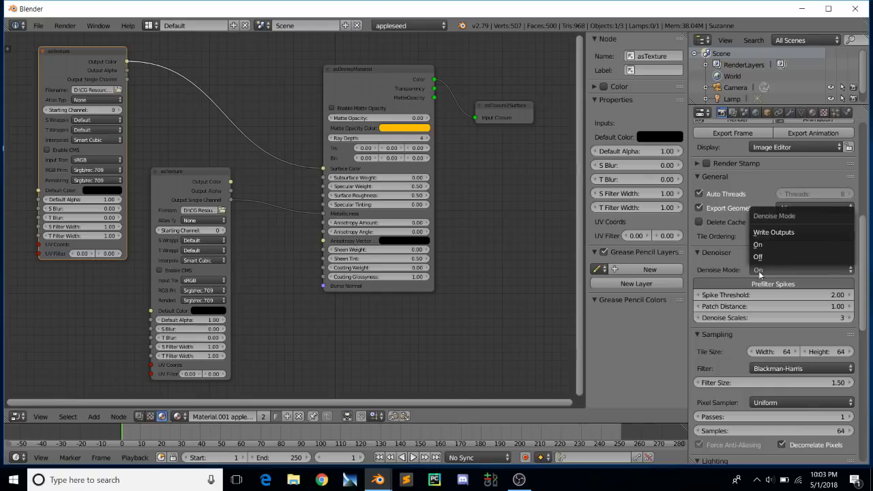
pyautogui.click(767, 233)
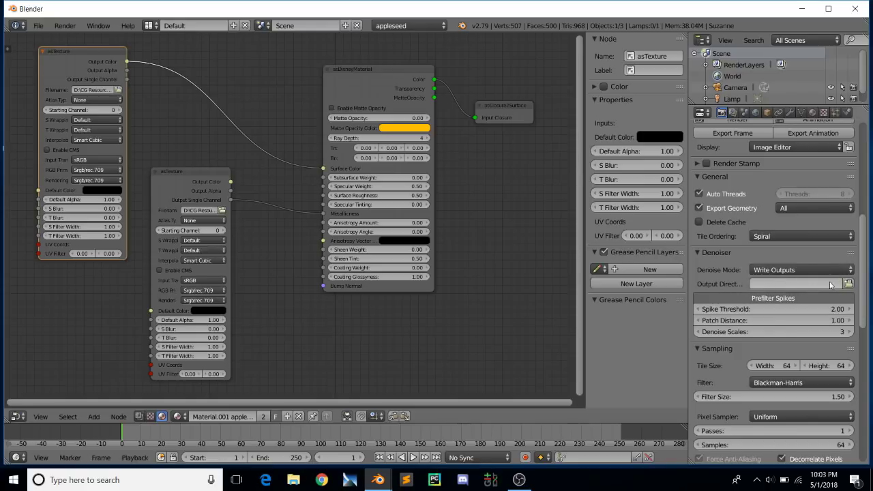
# - Look at the folder browser for the denoiser's output directory and cancel without choosing a folder
pyautogui.click(848, 283)
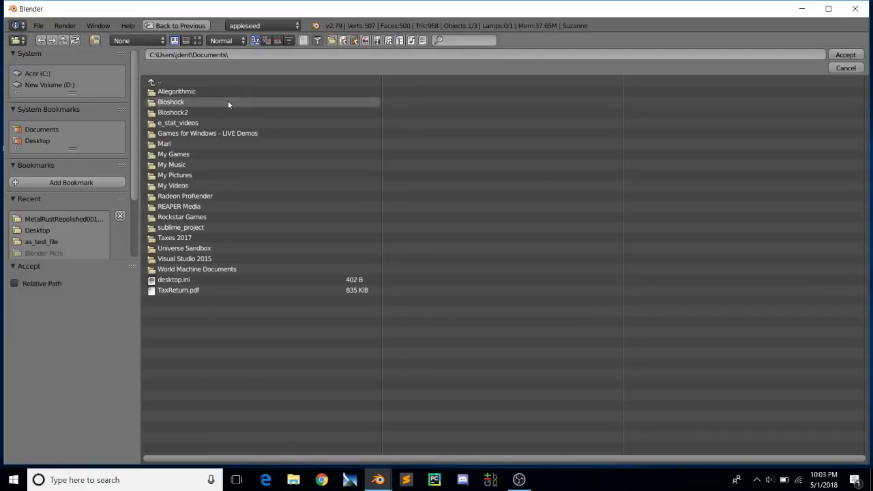
pyautogui.click(846, 68)
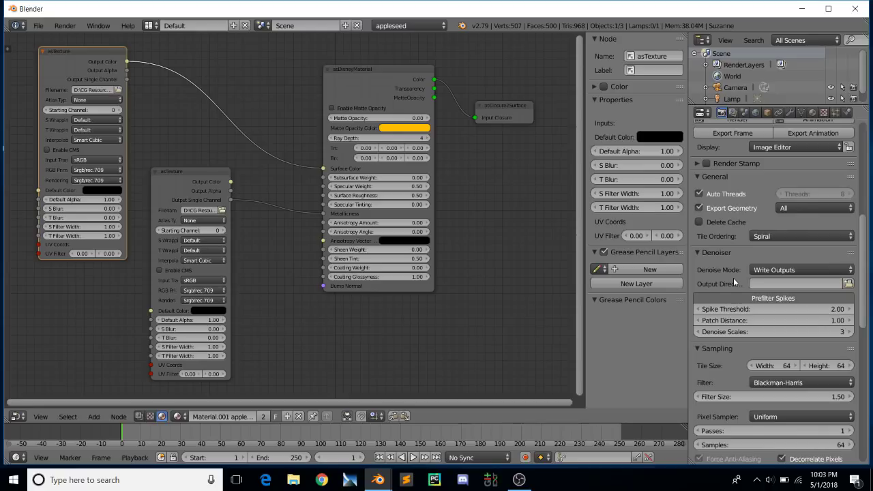
pyautogui.scroll(10, 755, 142)
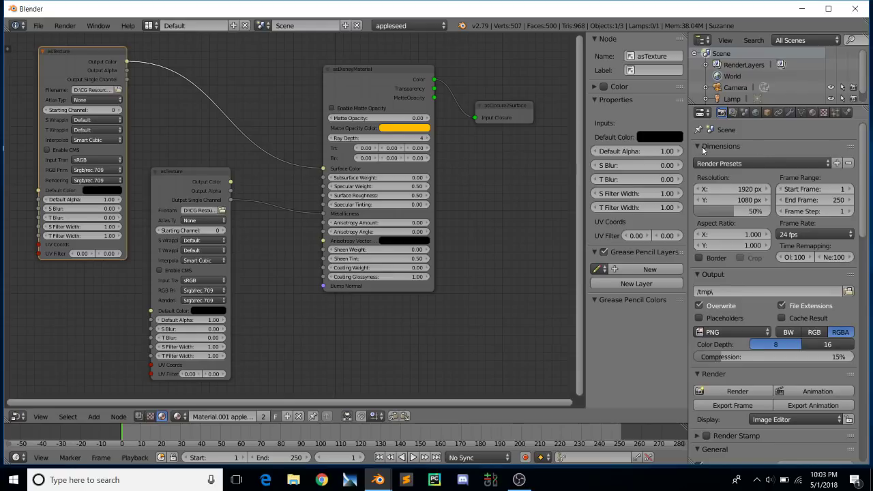
# - Show the Material.001 settings and browse in File Explorer to the compiled shaders in Desktop\appleseed\shaders\appleseed, returning to Blender
pyautogui.click(812, 113)
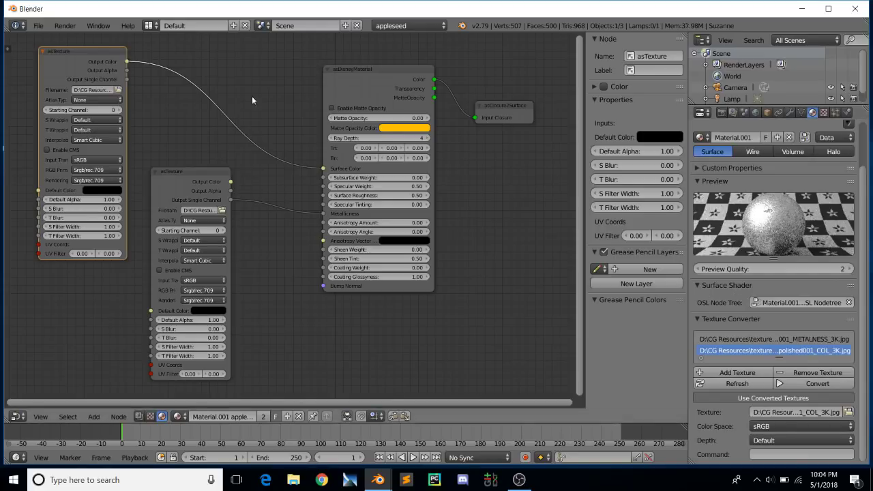
pyautogui.moveTo(252, 99); pyautogui.dragTo(265, 97, button='middle')
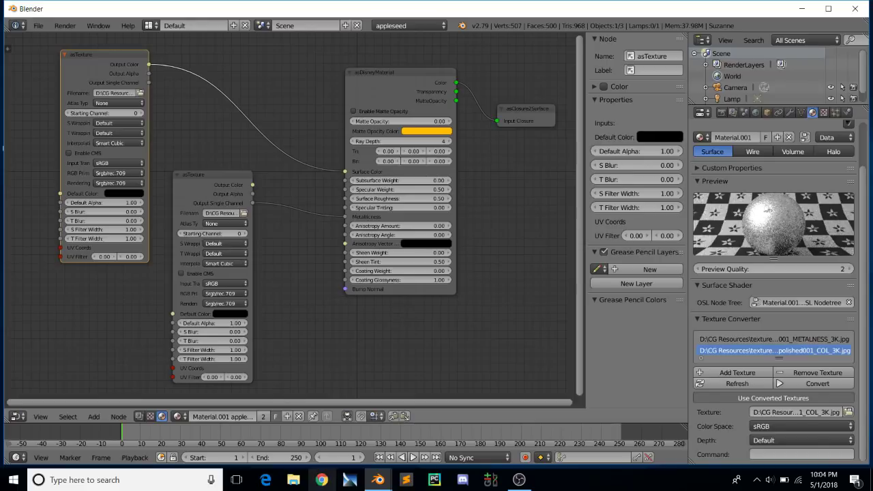
pyautogui.click(292, 480)
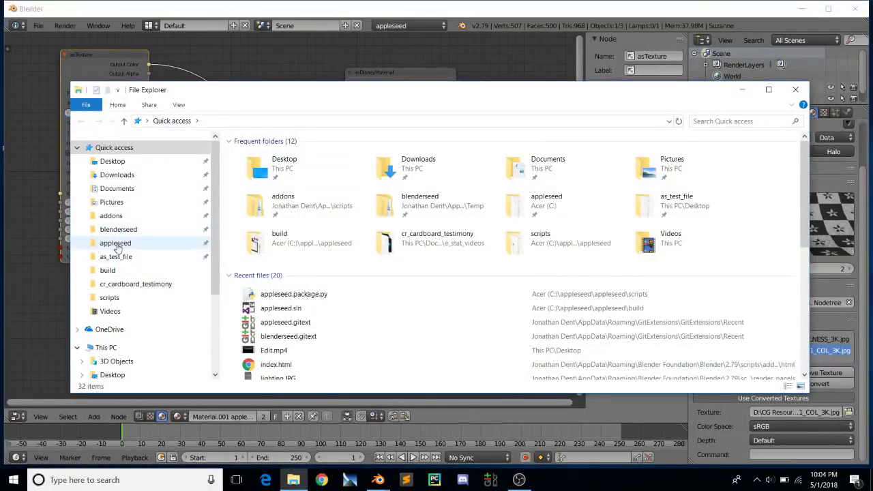
pyautogui.click(116, 244)
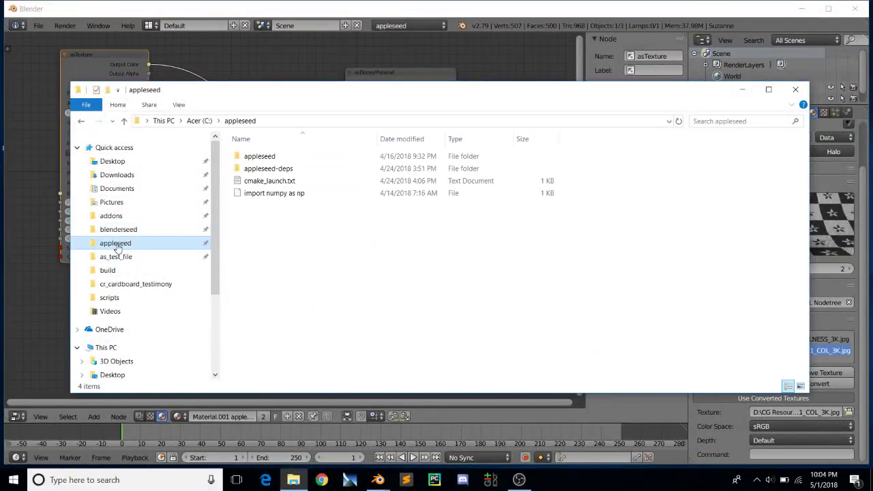
pyautogui.click(113, 161)
pyautogui.doubleClick(251, 156)
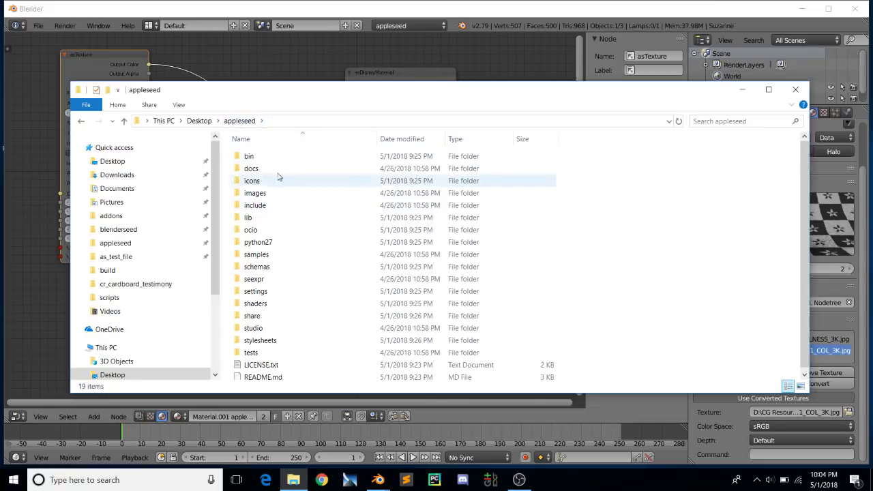
pyautogui.click(249, 159)
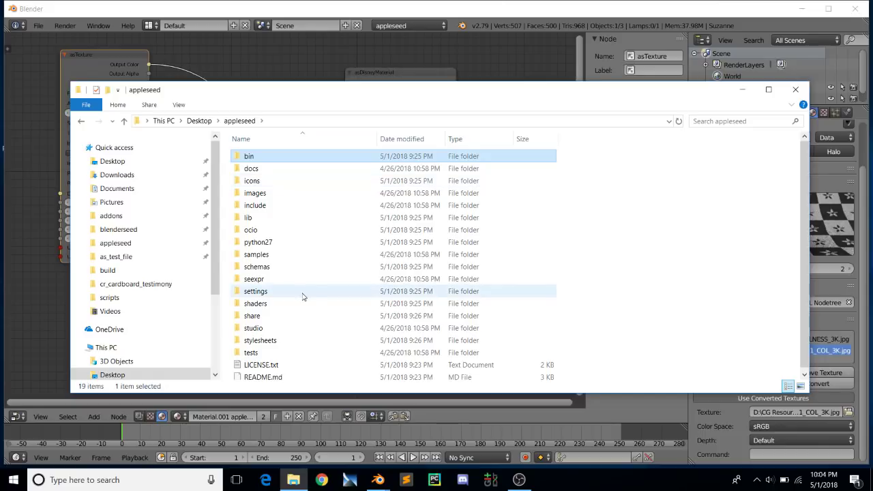
pyautogui.doubleClick(267, 304)
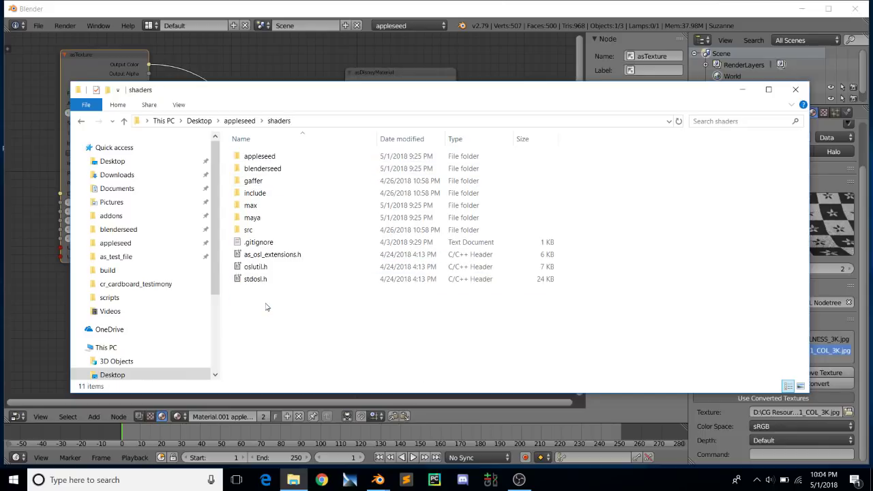
pyautogui.doubleClick(260, 157)
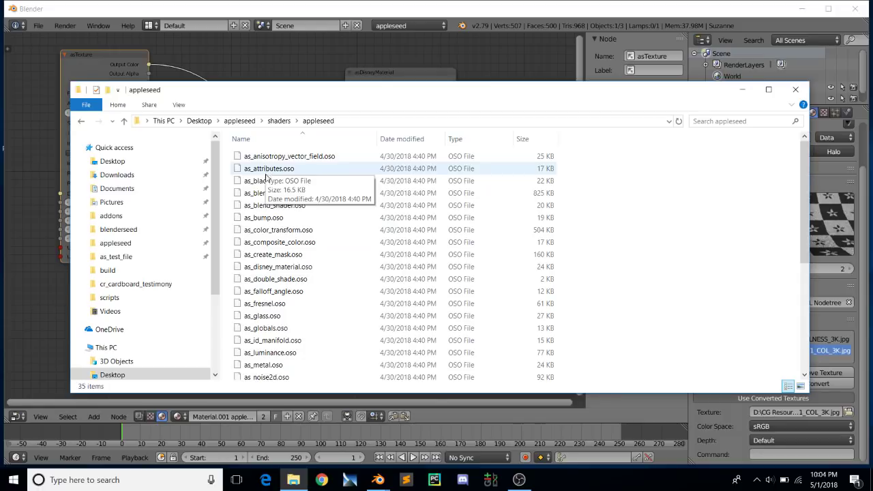
pyautogui.click(65, 117)
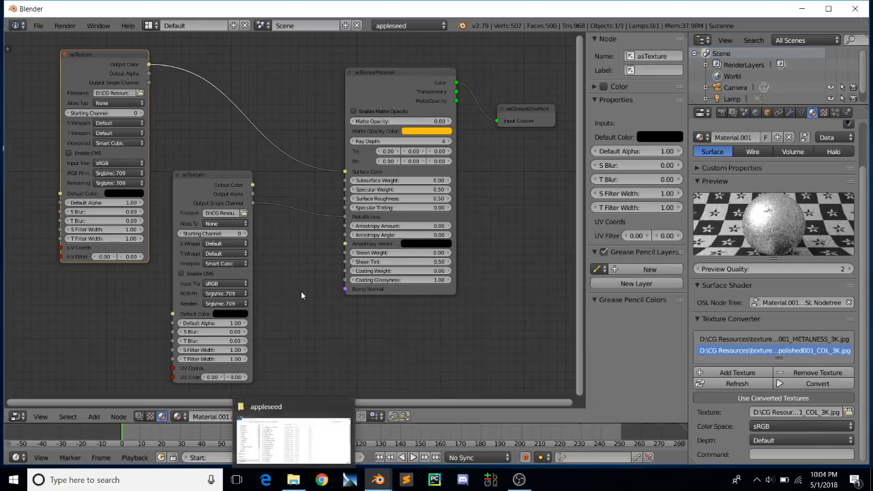
# - Browse in File Explorer to C:\appleseed\appleseed\src\appleseed.shaders\src\appleseed and open as_bump.osl in Sublime Text
pyautogui.click(303, 476)
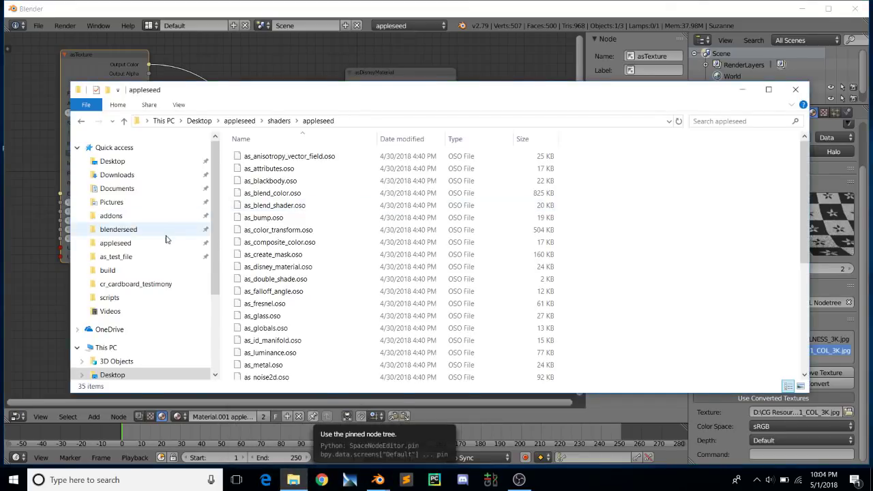
pyautogui.click(115, 243)
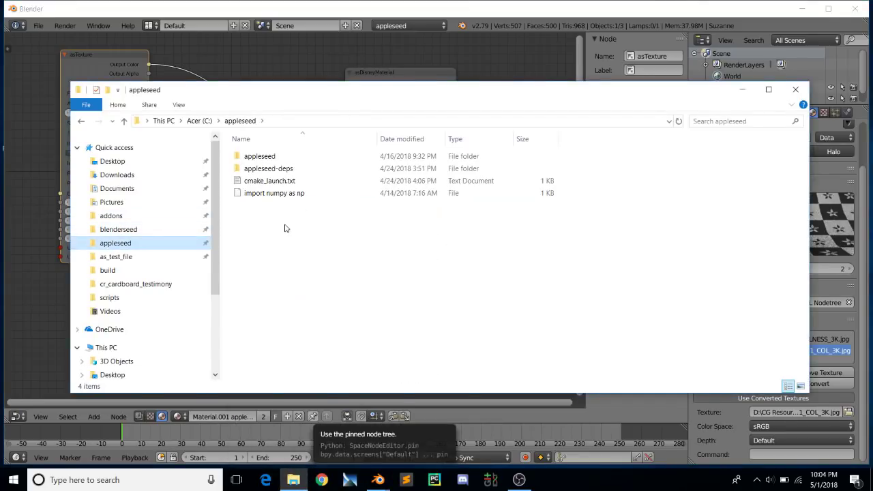
pyautogui.doubleClick(259, 157)
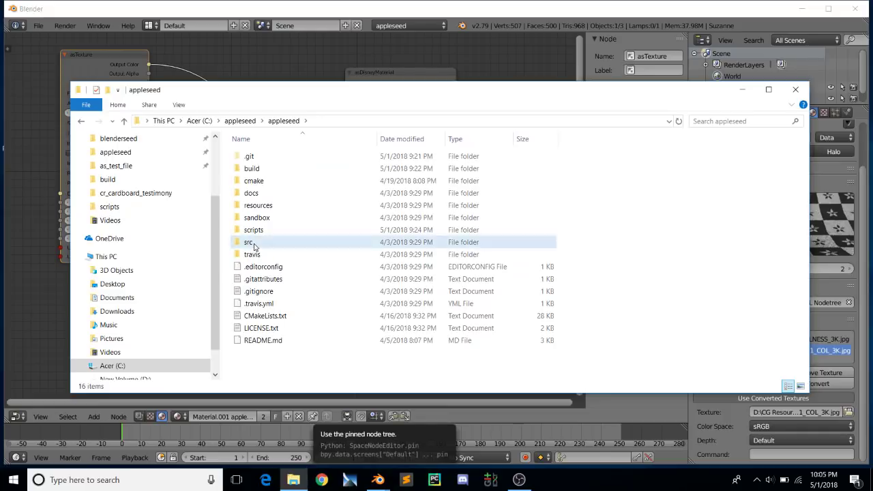
pyautogui.doubleClick(249, 243)
pyautogui.doubleClick(272, 193)
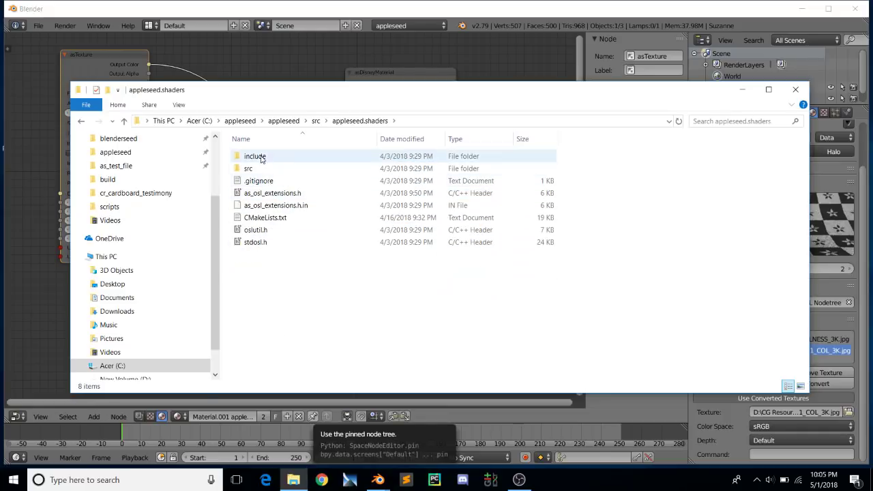
pyautogui.doubleClick(256, 168)
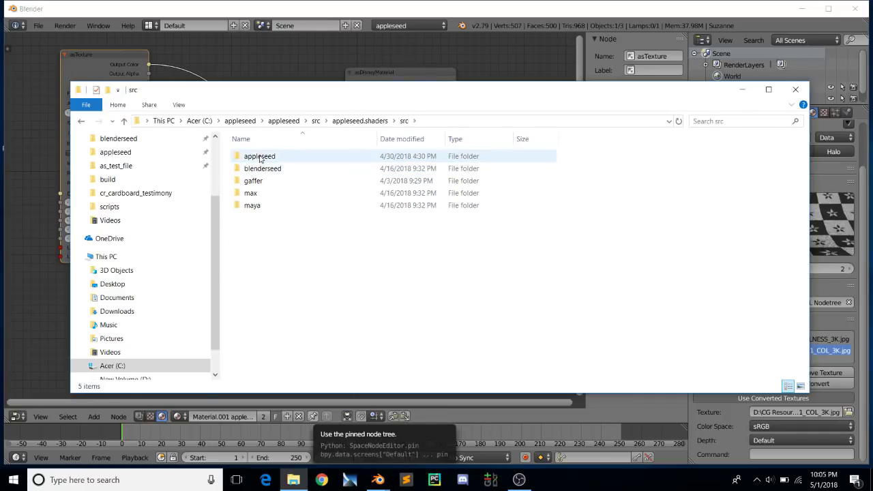
pyautogui.doubleClick(259, 157)
pyautogui.moveTo(294, 217); pyautogui.dragTo(477, 239)
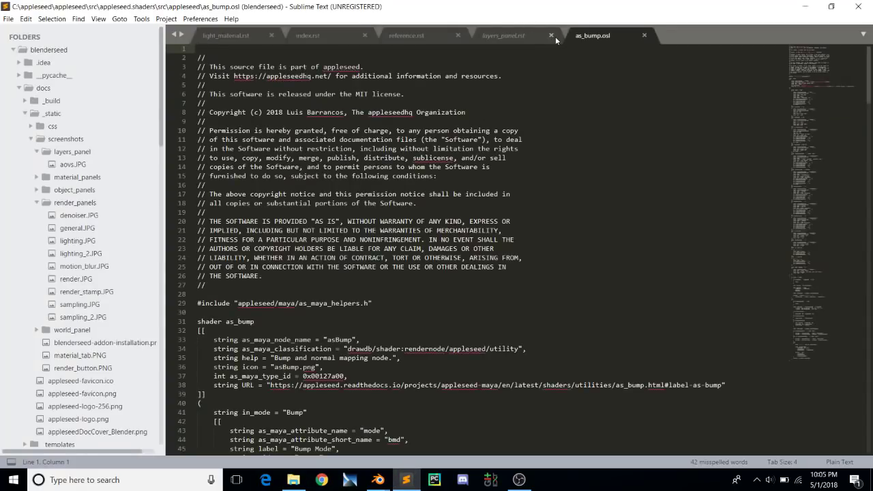
# - Examine the parameter metadata in the as_bump.osl shader source, minimize Sublime Text and return to Blender's node editor
pyautogui.scroll(-4, 556, 276)
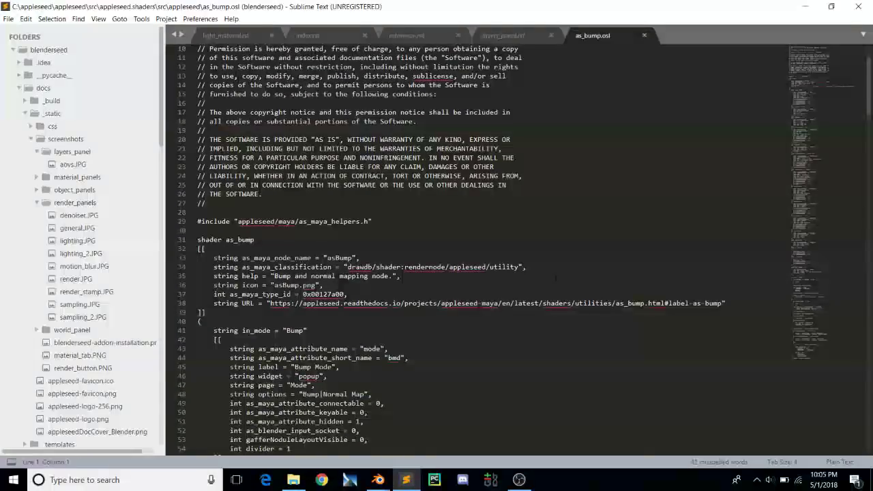
pyautogui.scroll(-5, 556, 275)
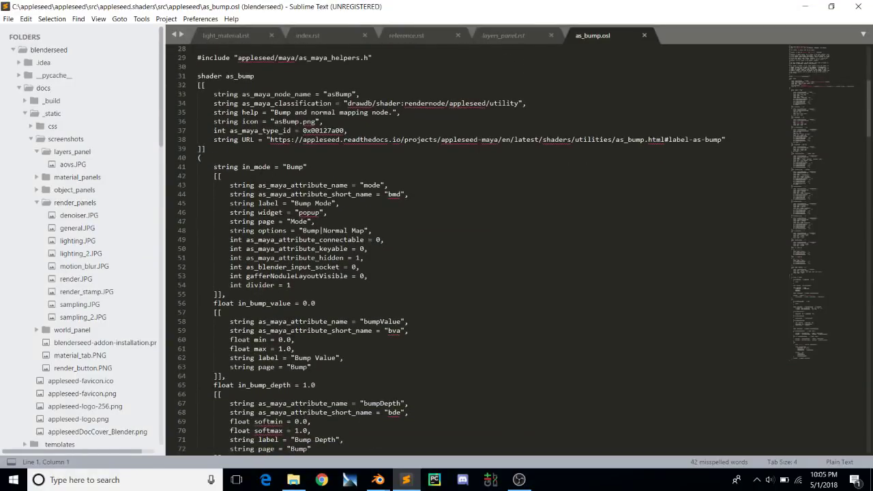
pyautogui.scroll(-3, 477, 245)
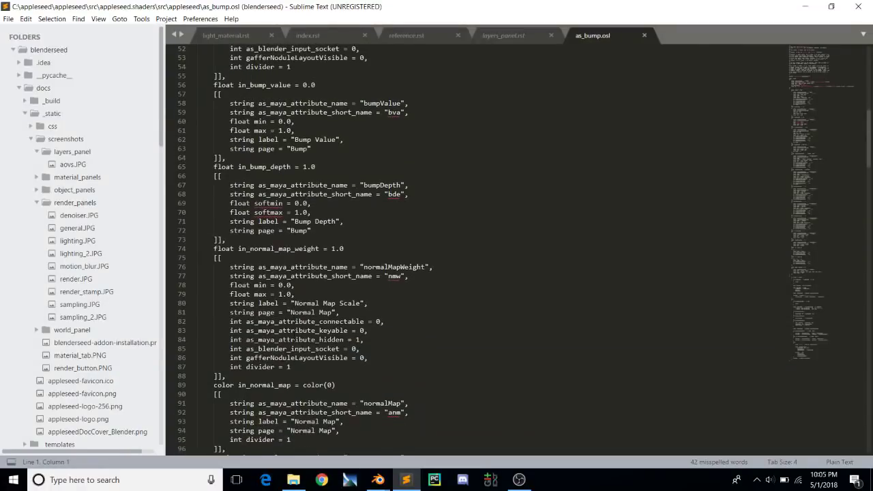
pyautogui.scroll(4, 295, 331)
pyautogui.scroll(2, 450, 249)
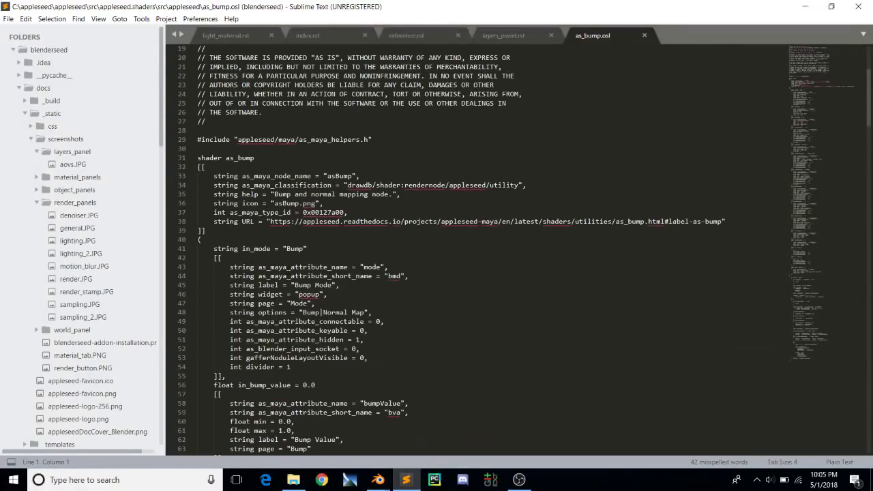
pyautogui.scroll(-1, 450, 249)
pyautogui.scroll(-5, 450, 250)
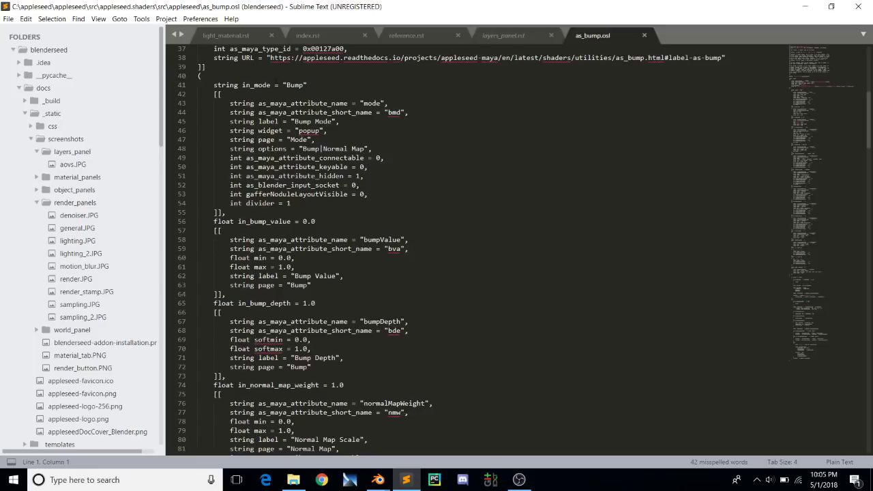
pyautogui.scroll(-11, 327, 206)
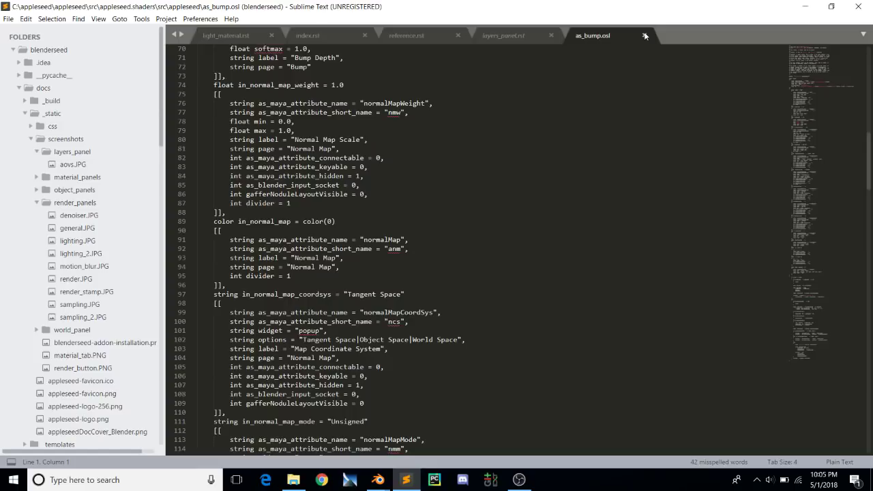
pyautogui.click(802, 5)
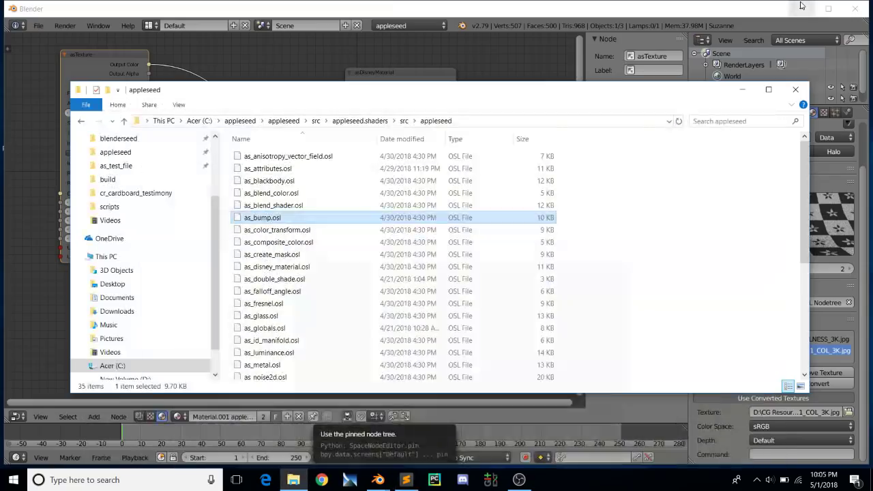
pyautogui.click(439, 2)
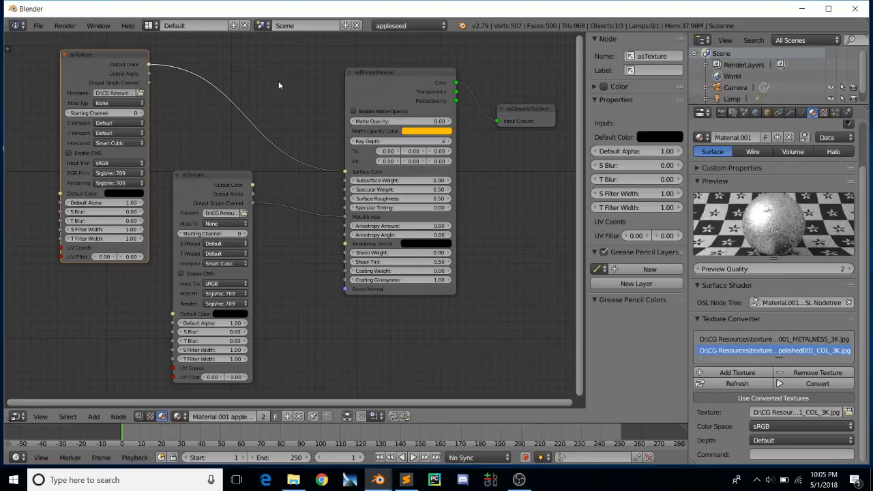
# - Check the OSL categories for adding a node without adding one, and move both asTexture nodes farther from the asDisneyMaterial node
pyautogui.hotkey('shift', 'a')
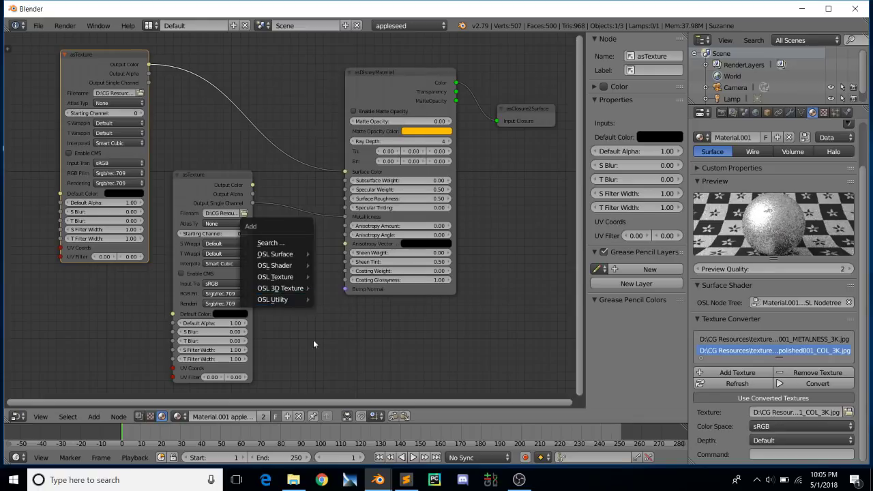
pyautogui.moveTo(279, 252); pyautogui.dragTo(293, 249, button='middle')
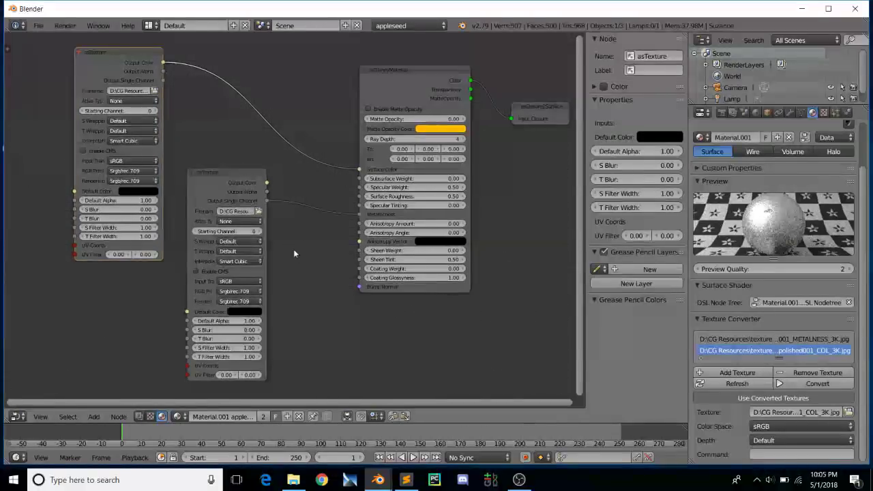
pyautogui.moveTo(90, 65); pyautogui.dragTo(41, 56)
pyautogui.moveTo(192, 170); pyautogui.dragTo(144, 178)
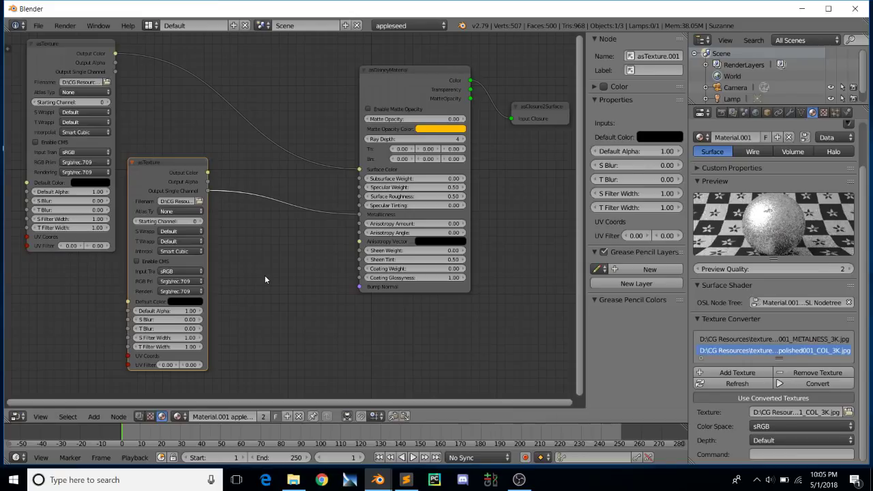
# - Move the asDisneyMaterial node closer to asClosure2Surface and shift the asTexture node feeding Metallicness slightly downward
pyautogui.click(386, 85)
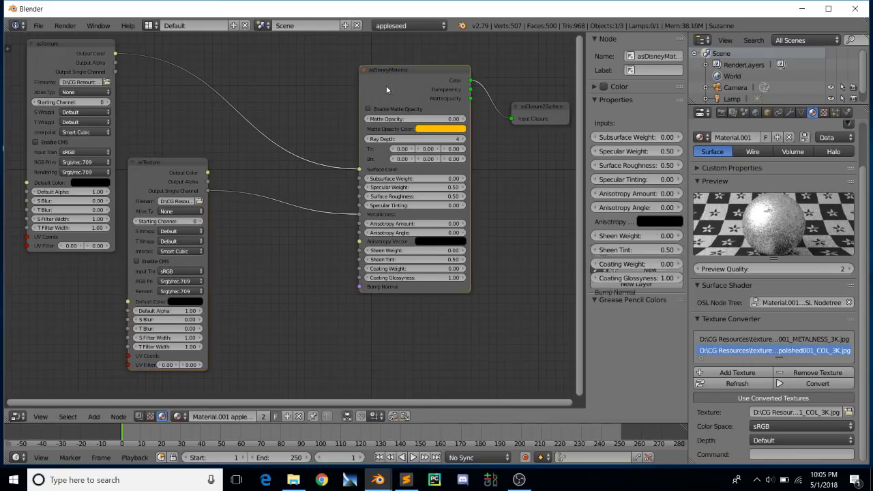
pyautogui.moveTo(386, 86); pyautogui.dragTo(407, 84)
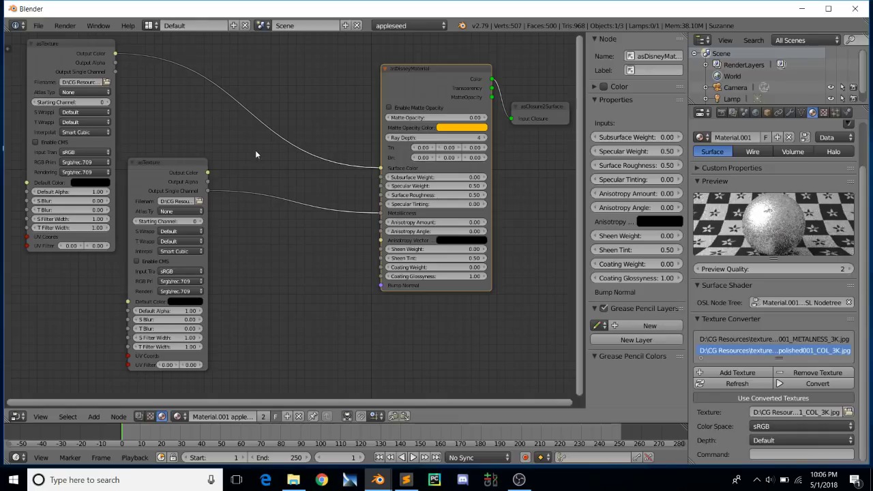
pyautogui.moveTo(137, 171); pyautogui.dragTo(139, 189)
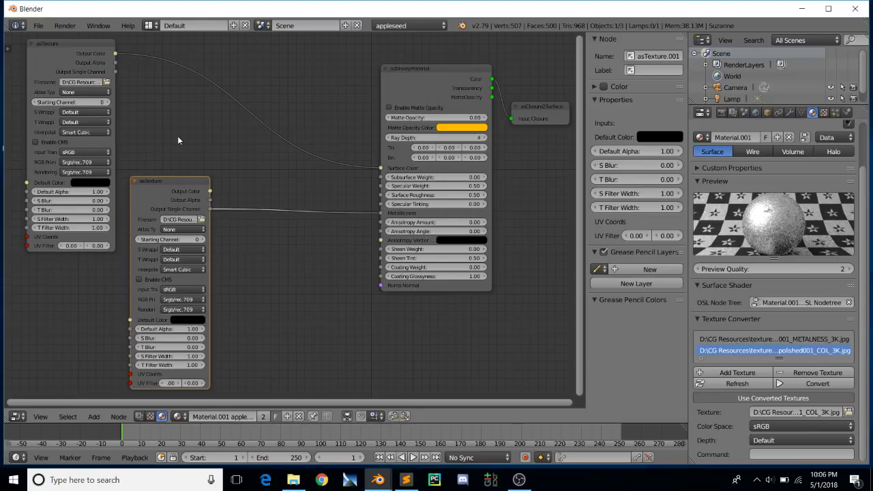
# - Examine the object's appleseed visibility, options and motion blur settings, and return to the render settings
pyautogui.click(766, 112)
pyautogui.scroll(-5, 734, 422)
pyautogui.scroll(-5, 735, 422)
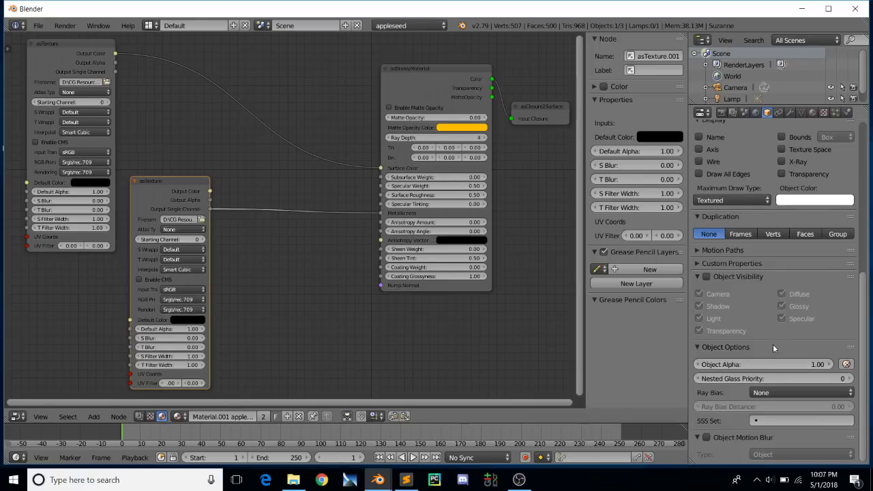
pyautogui.click(721, 114)
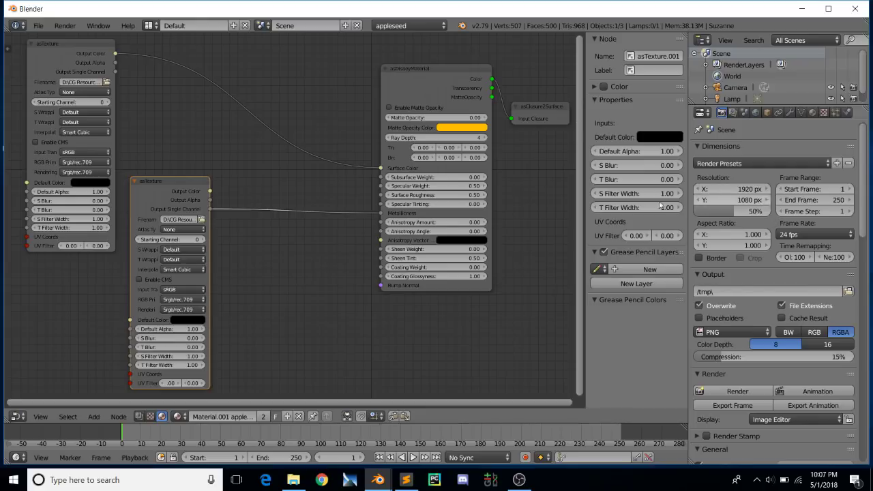
pyautogui.click(756, 480)
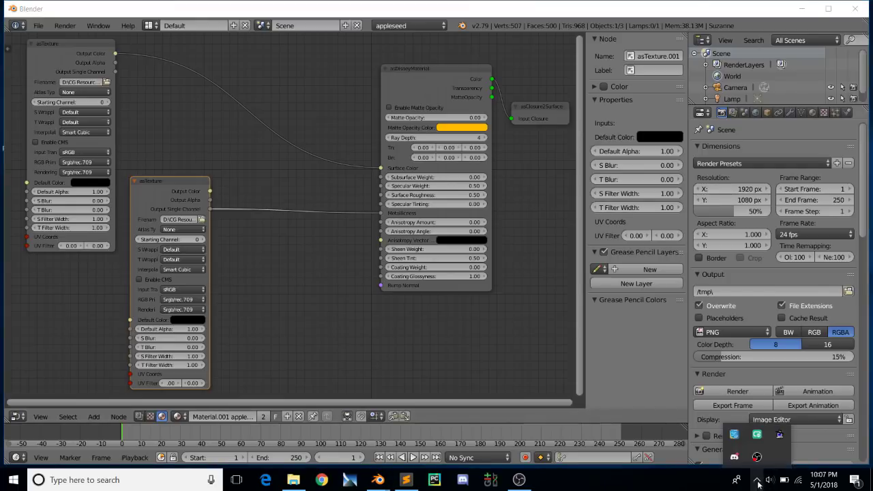